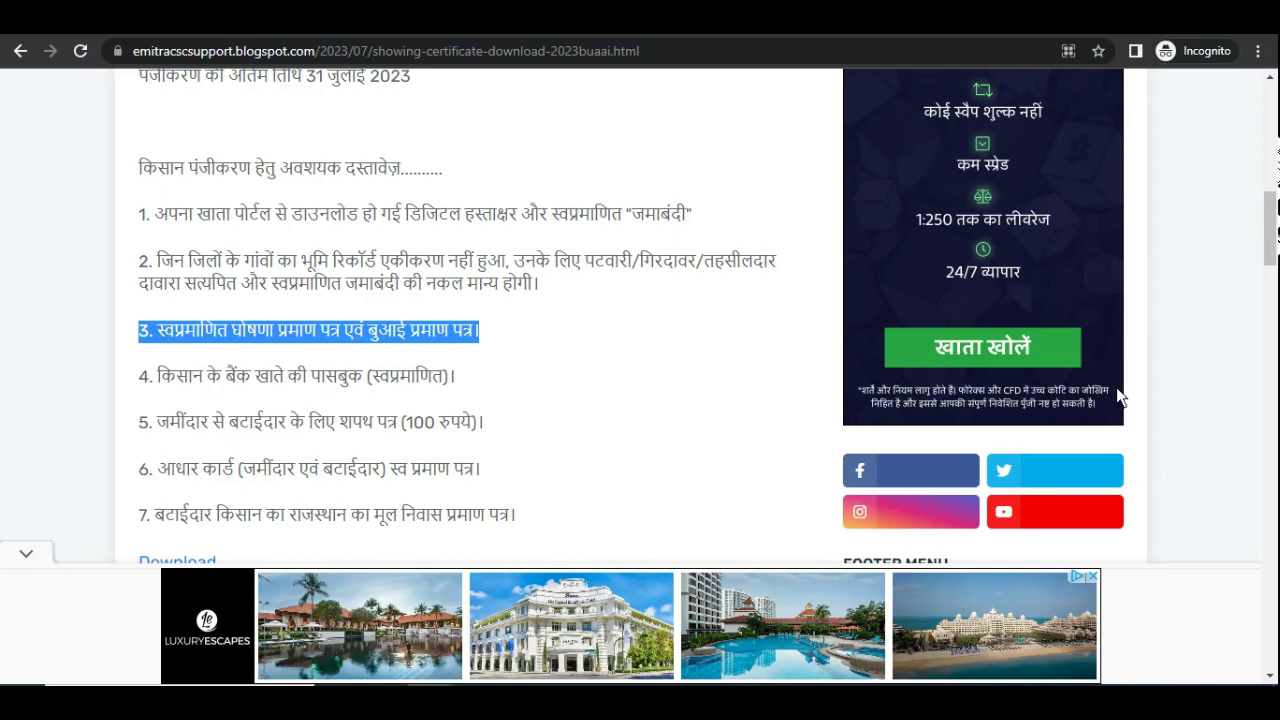
pyautogui.moveTo(1276, 232); pyautogui.dragTo(1275, 247)
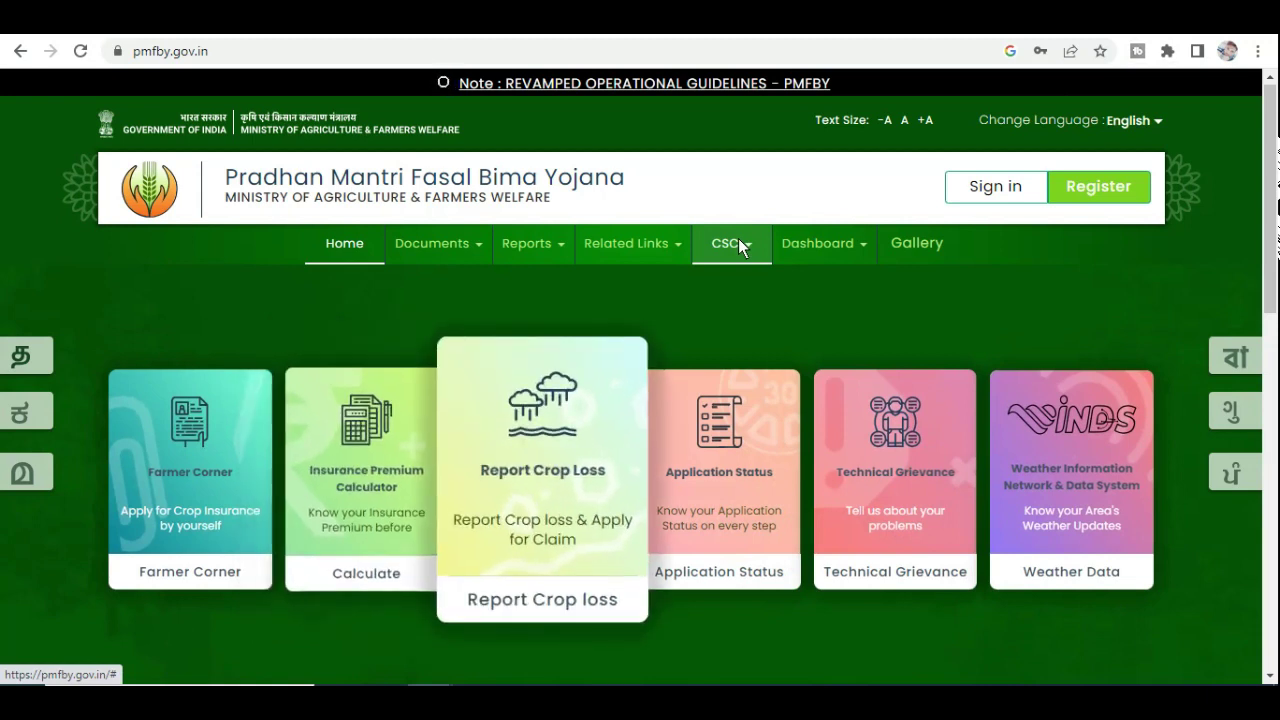
# Open the CSC login from the Pradhan Mantri Fasal Bima Yojana home page.
pyautogui.click(738, 240)
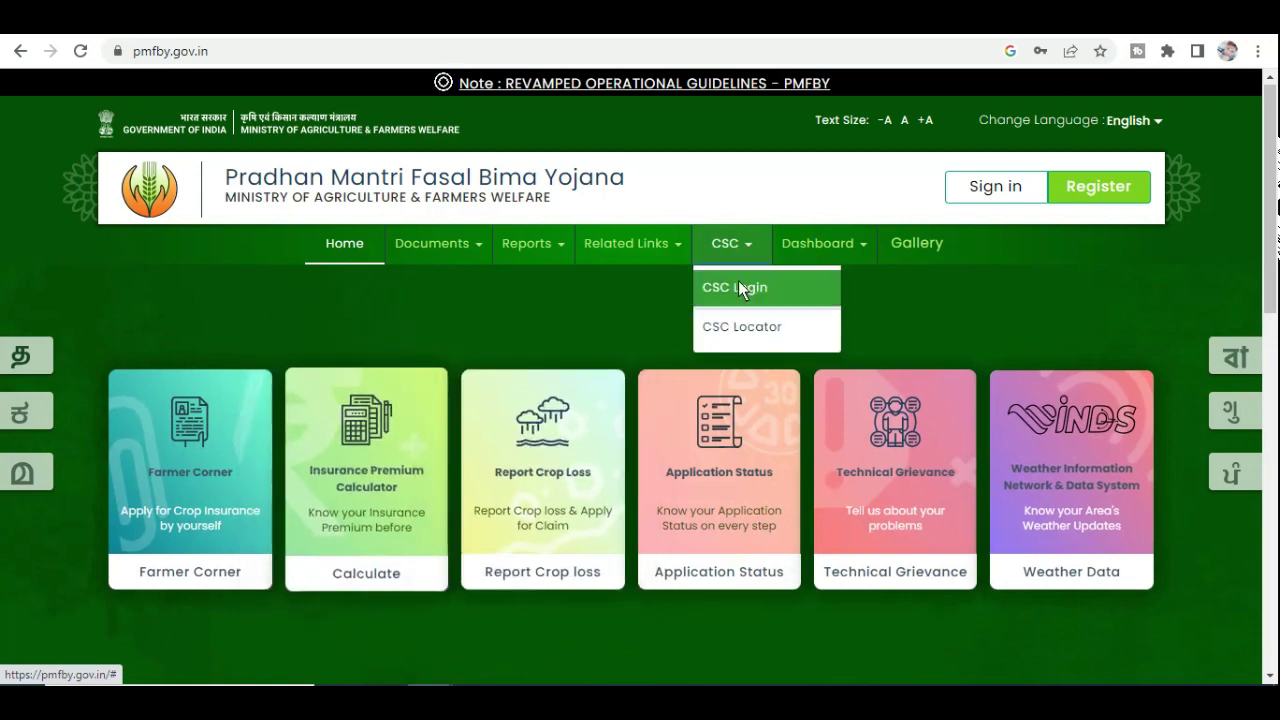
pyautogui.click(739, 287)
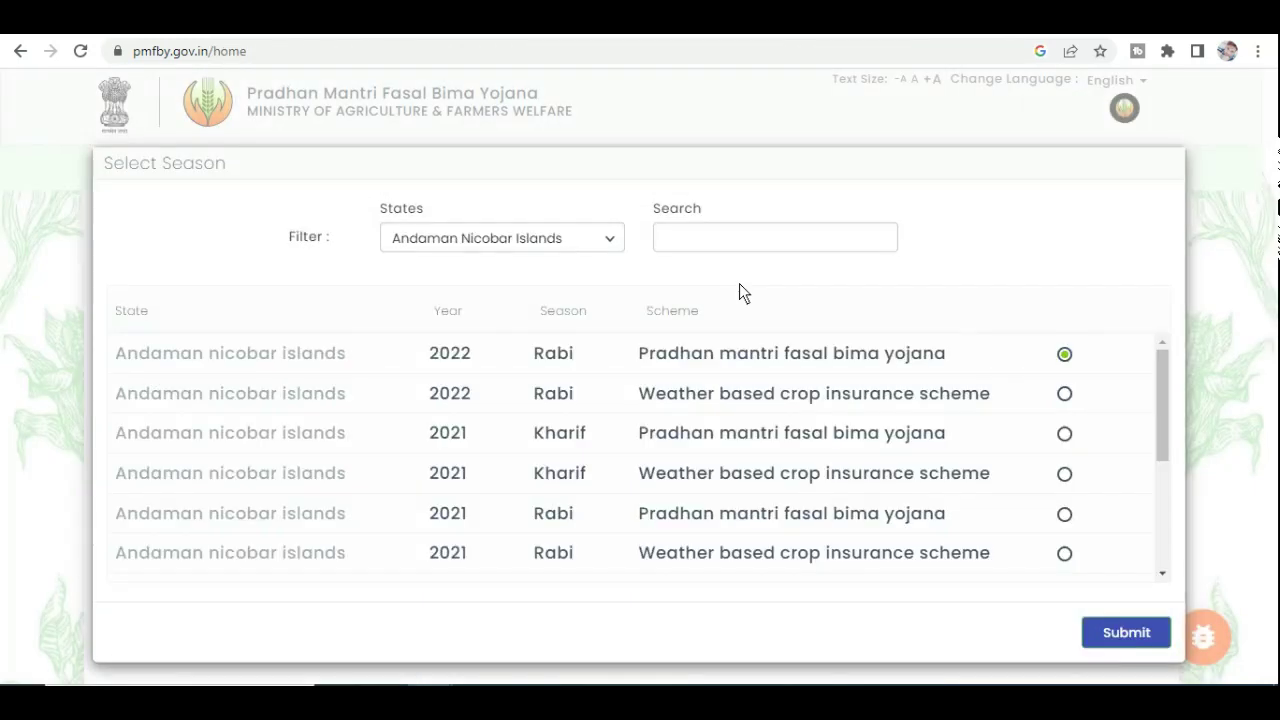
# Filter the seasons by Rajasthan and submit the 2023 Kharif season for Pradhan mantri fasal bima yojana.
pyautogui.click(580, 236)
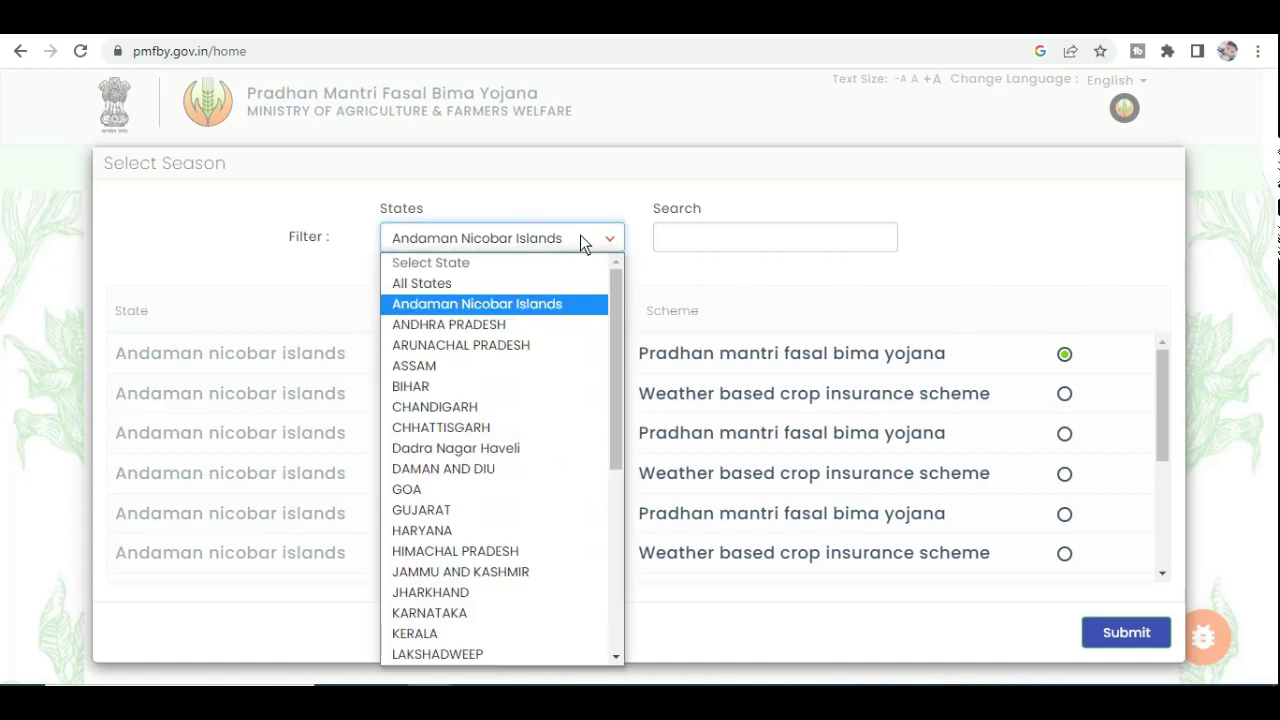
pyautogui.press('r')
pyautogui.press('Return')
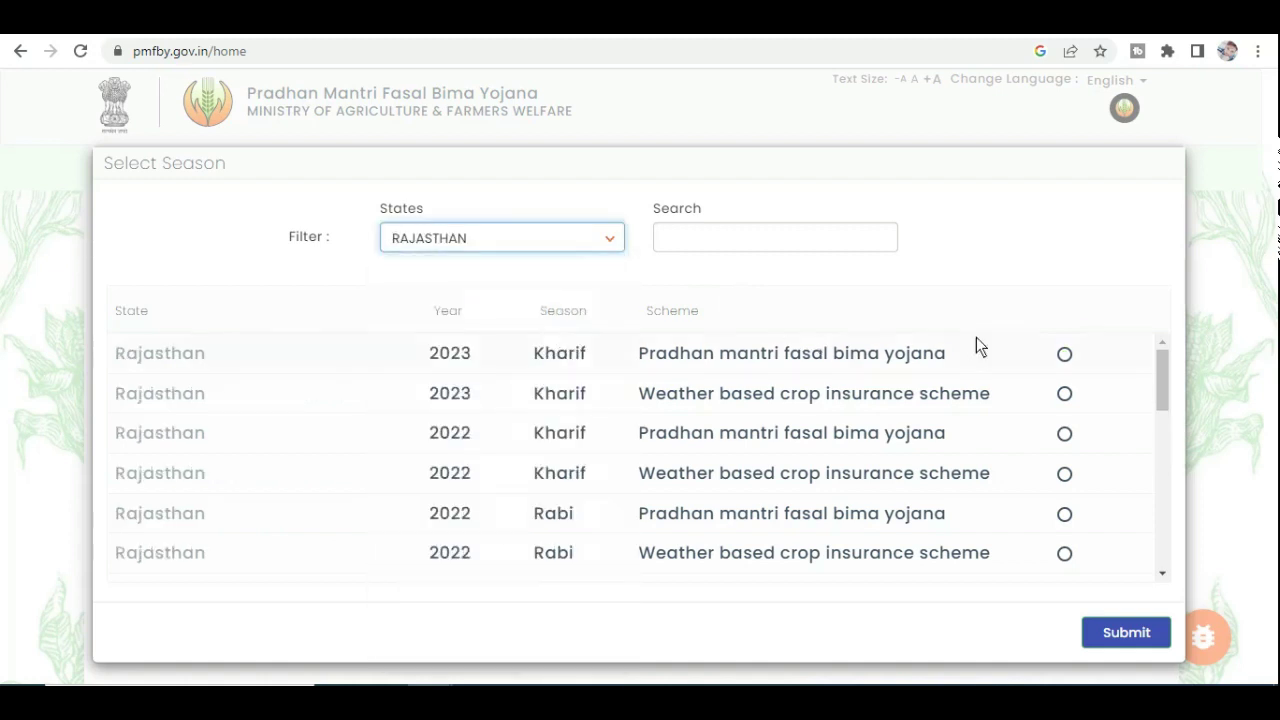
pyautogui.click(1064, 355)
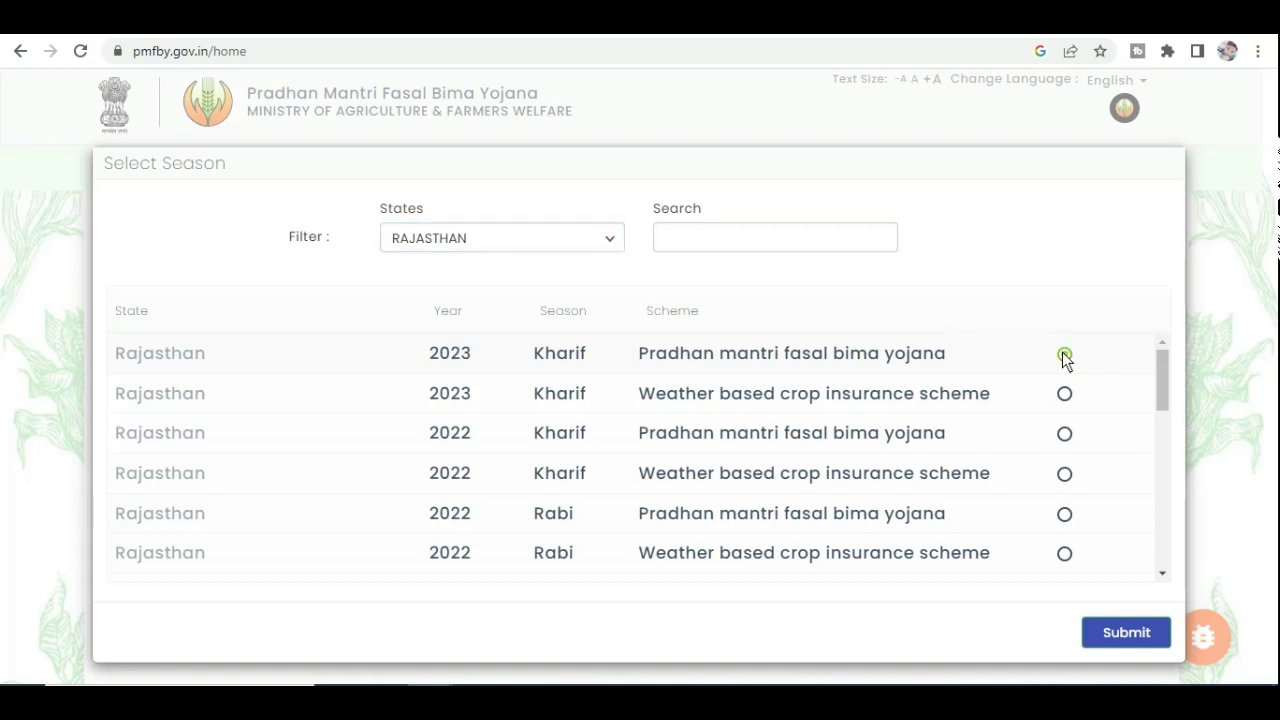
pyautogui.click(1121, 631)
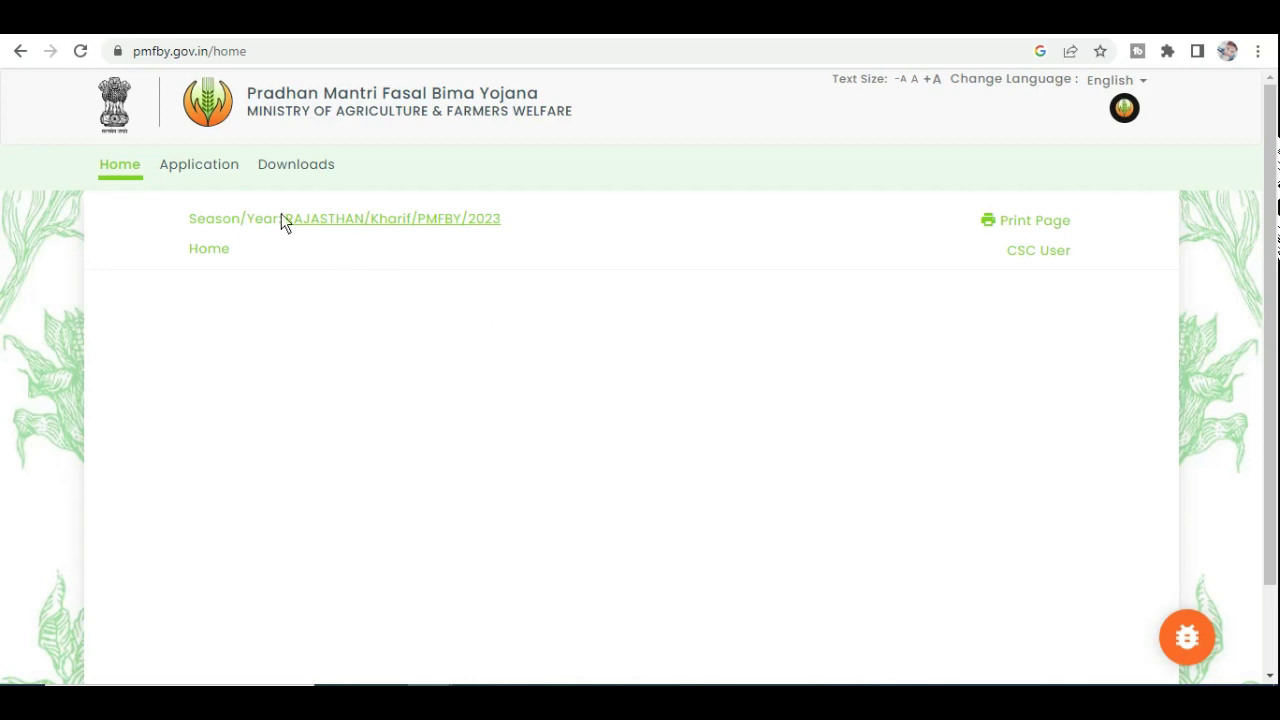
# Open a new farmer application form from the CSC applications.
pyautogui.click(209, 167)
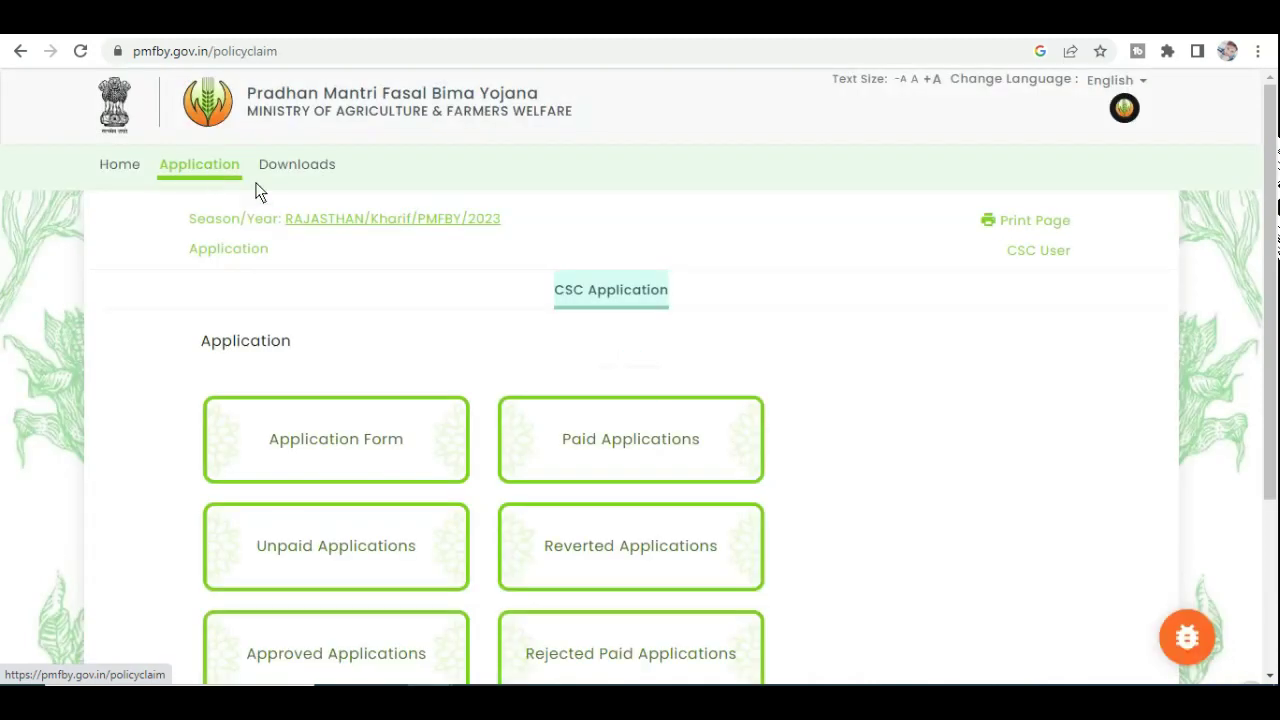
pyautogui.scroll(-2, 1245, 325)
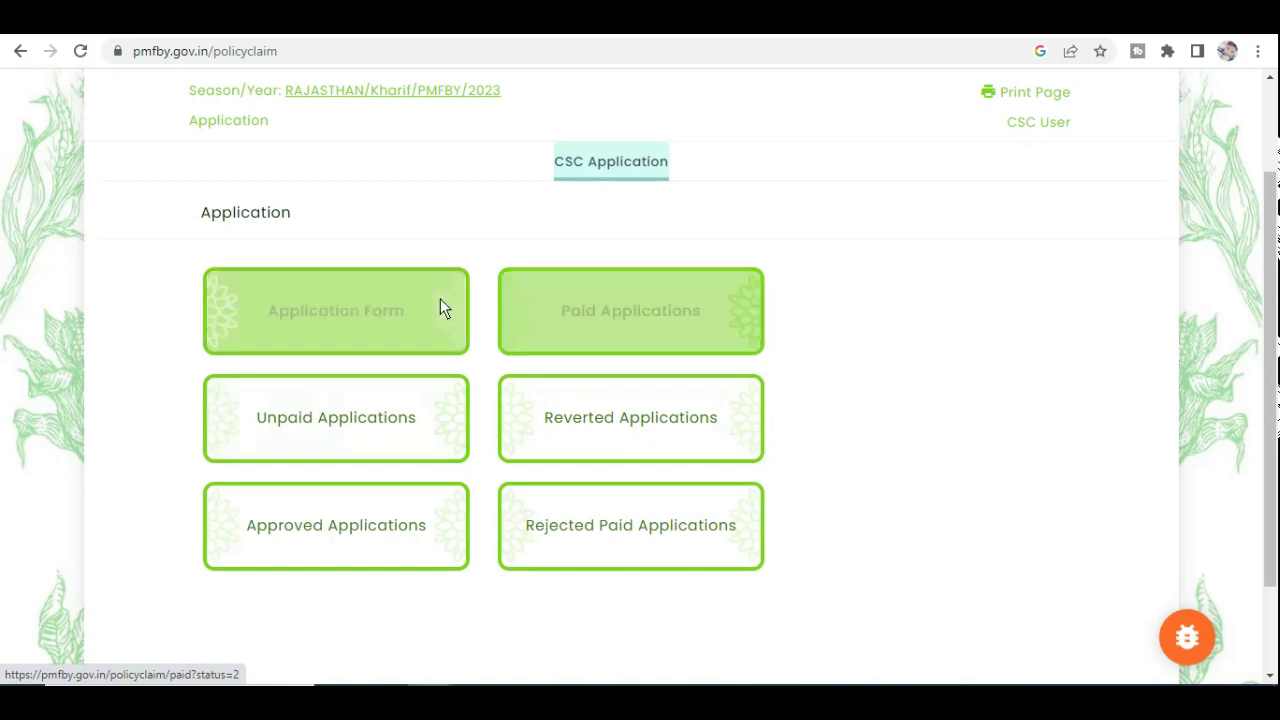
pyautogui.click(330, 316)
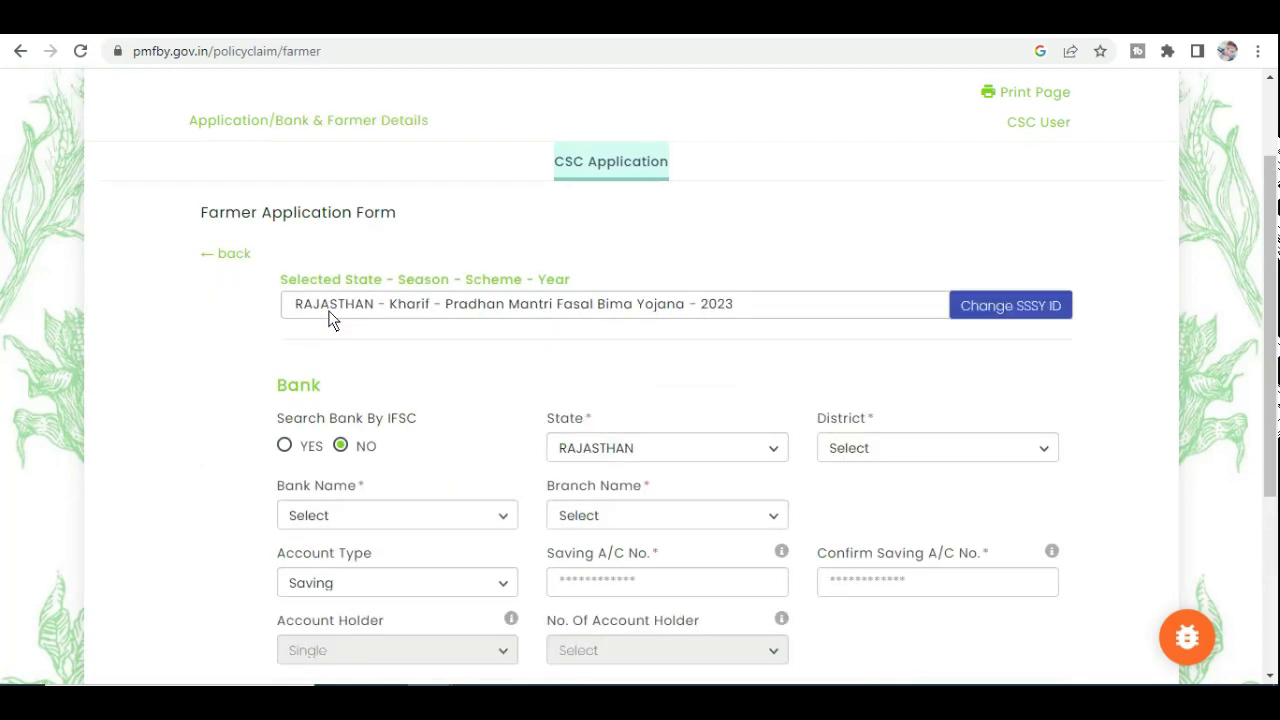
# Set the bank's district to Hanumangarh and the bank name to State Bank Of India.
pyautogui.scroll(-1, 654, 336)
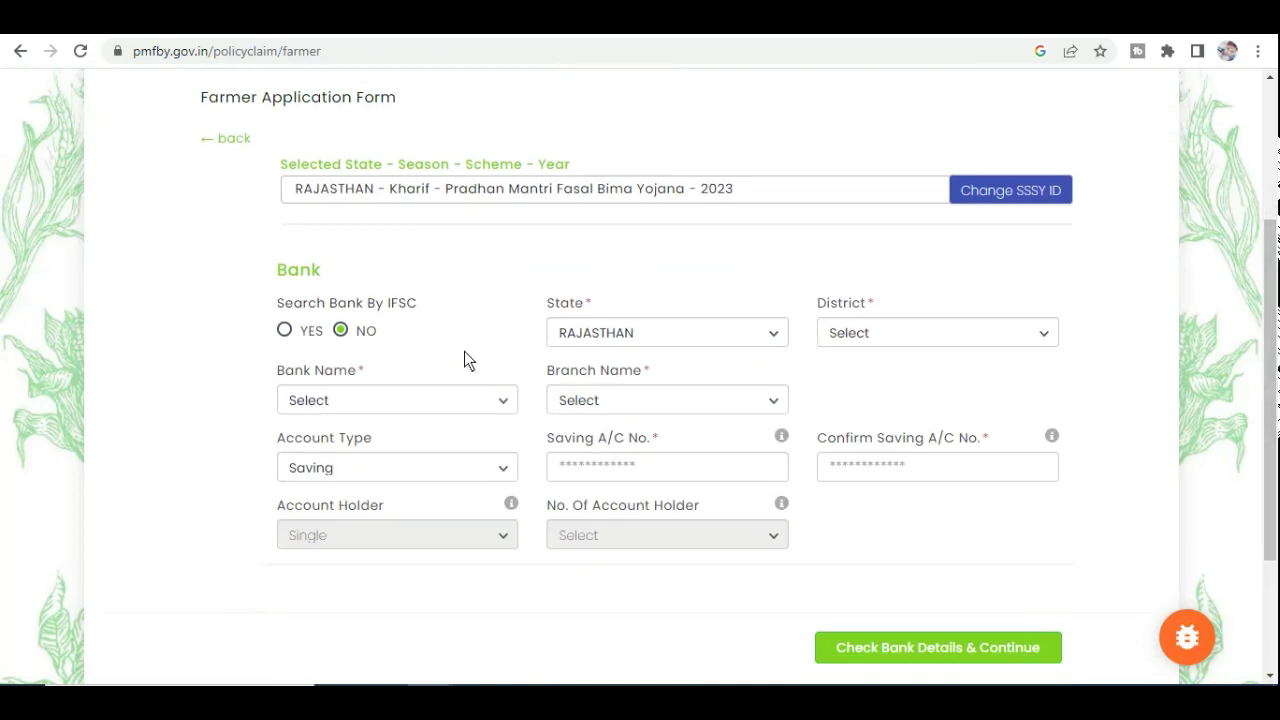
pyautogui.click(874, 340)
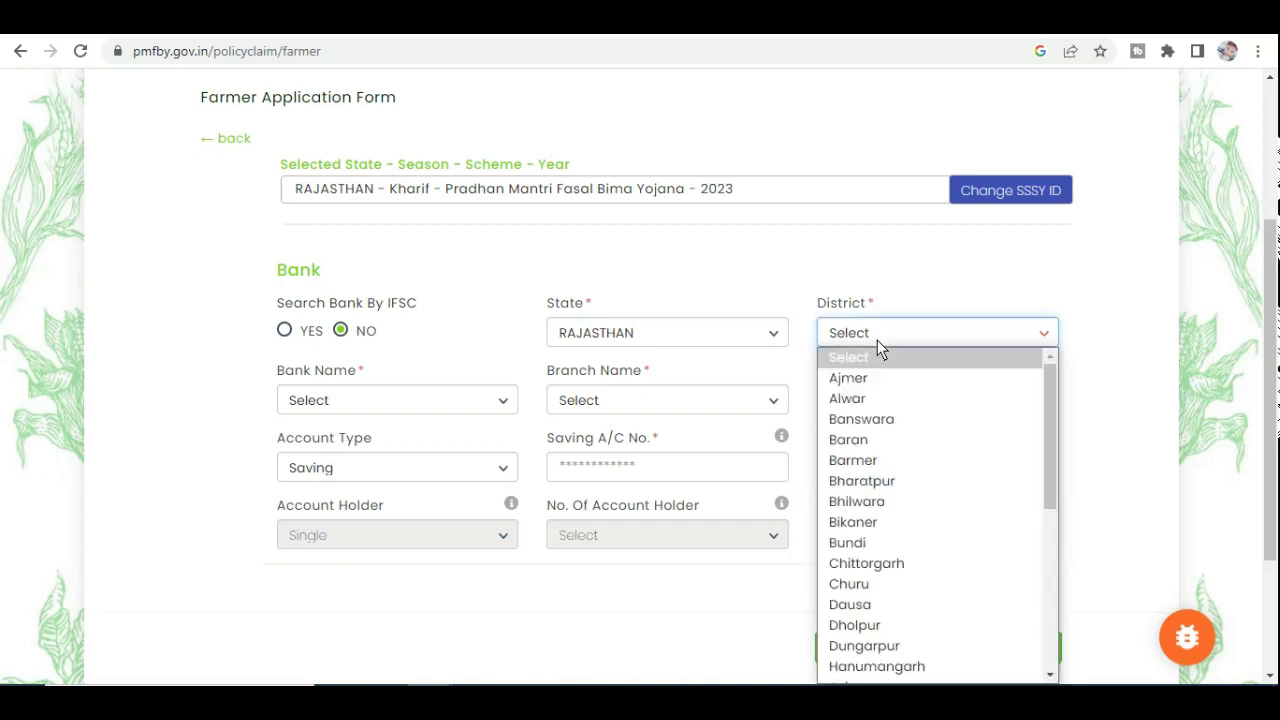
pyautogui.press('h')
pyautogui.press('Return')
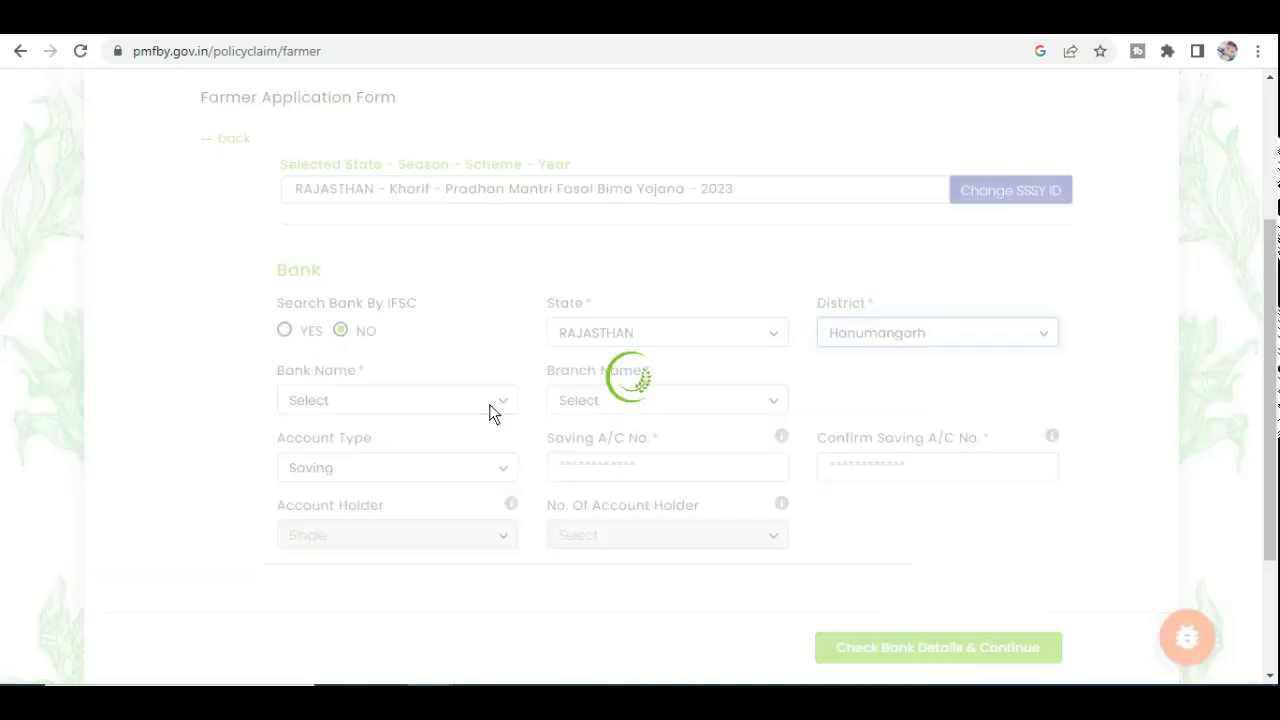
pyautogui.click(489, 412)
pyautogui.press('s')
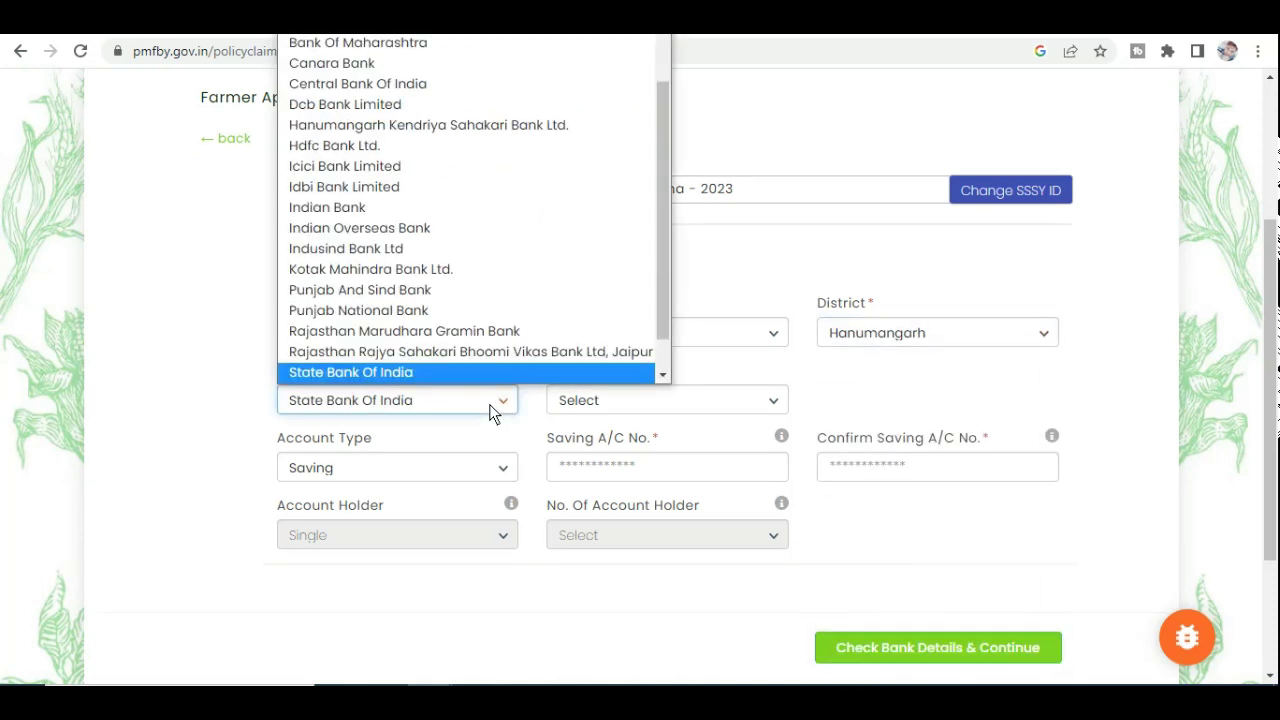
pyautogui.press('Return')
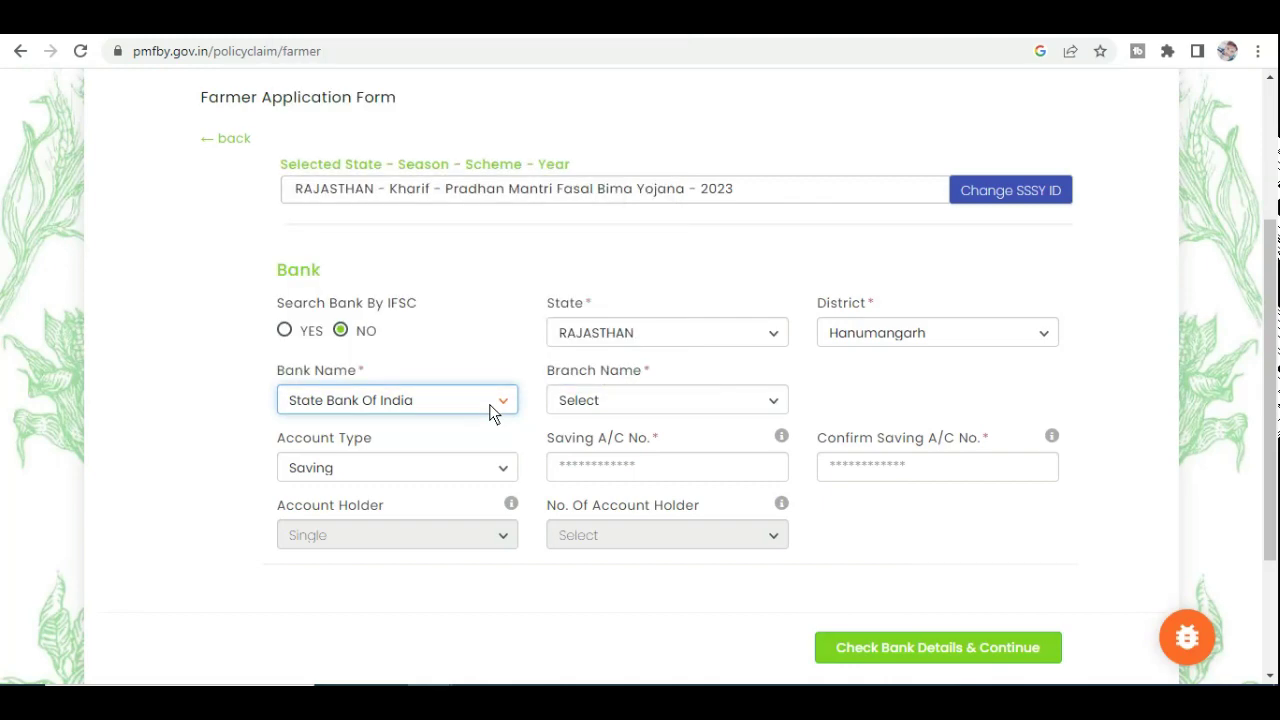
# Choose BARAMSAR-SBIN0008869 as the bank branch.
pyautogui.click(646, 397)
pyautogui.press('b')
pyautogui.press('a')
pyautogui.press('r')
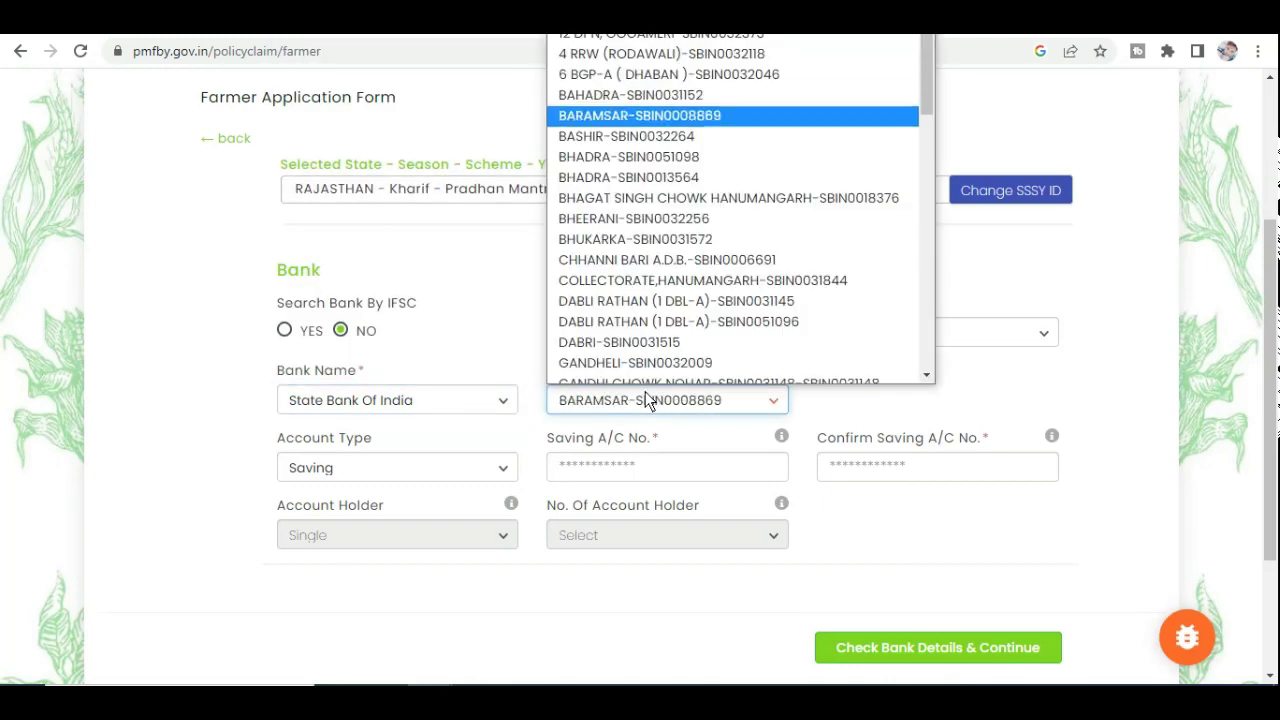
pyautogui.press('Return')
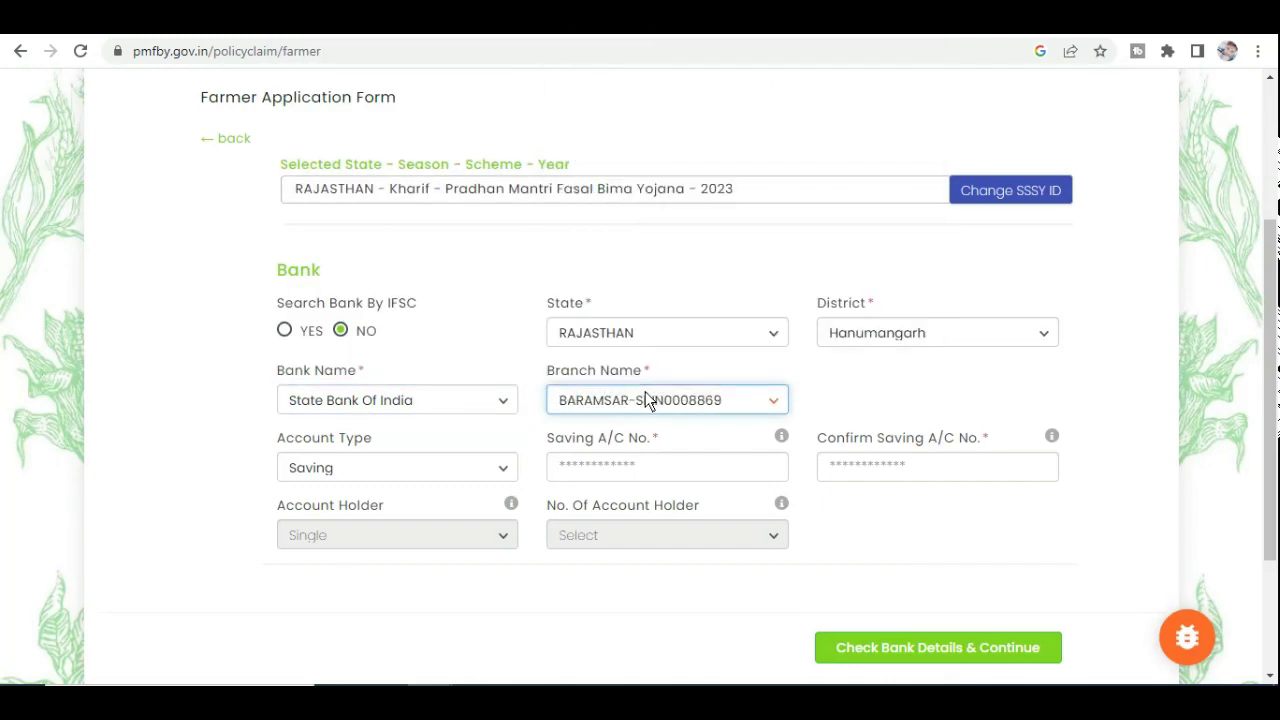
# Try the Loan account type and return the account type to Saving.
pyautogui.click(408, 469)
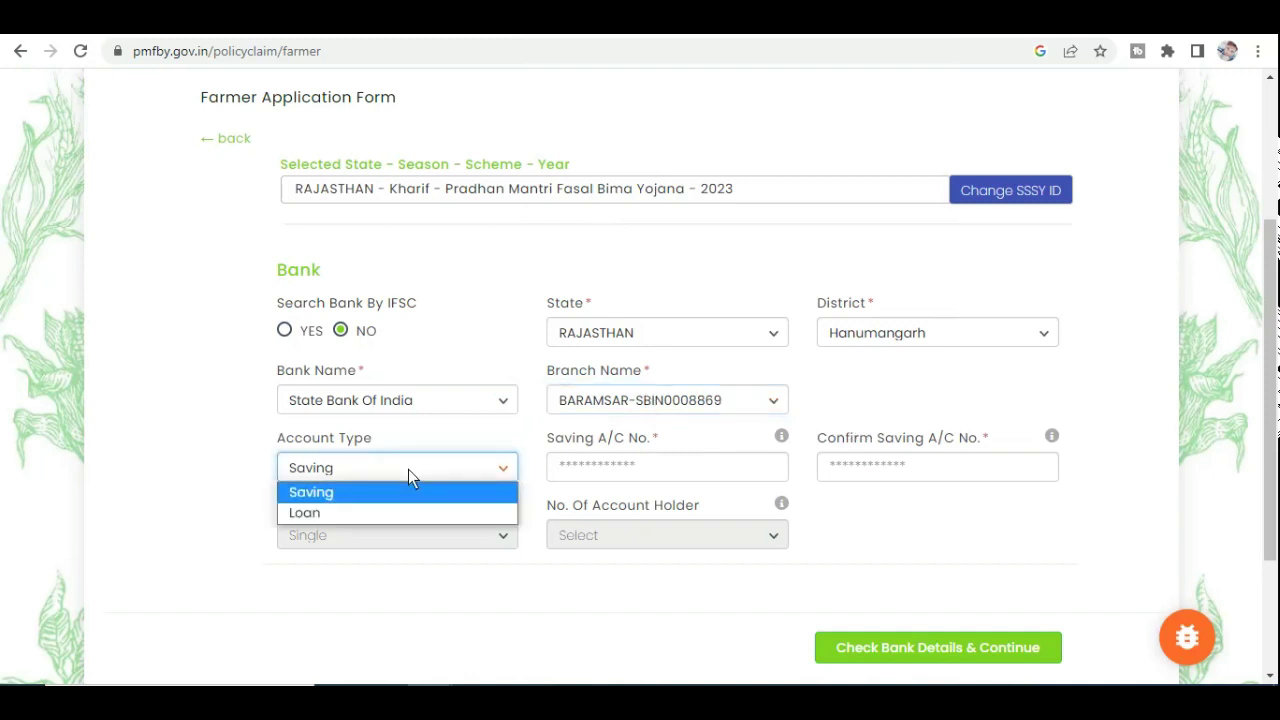
pyautogui.click(366, 512)
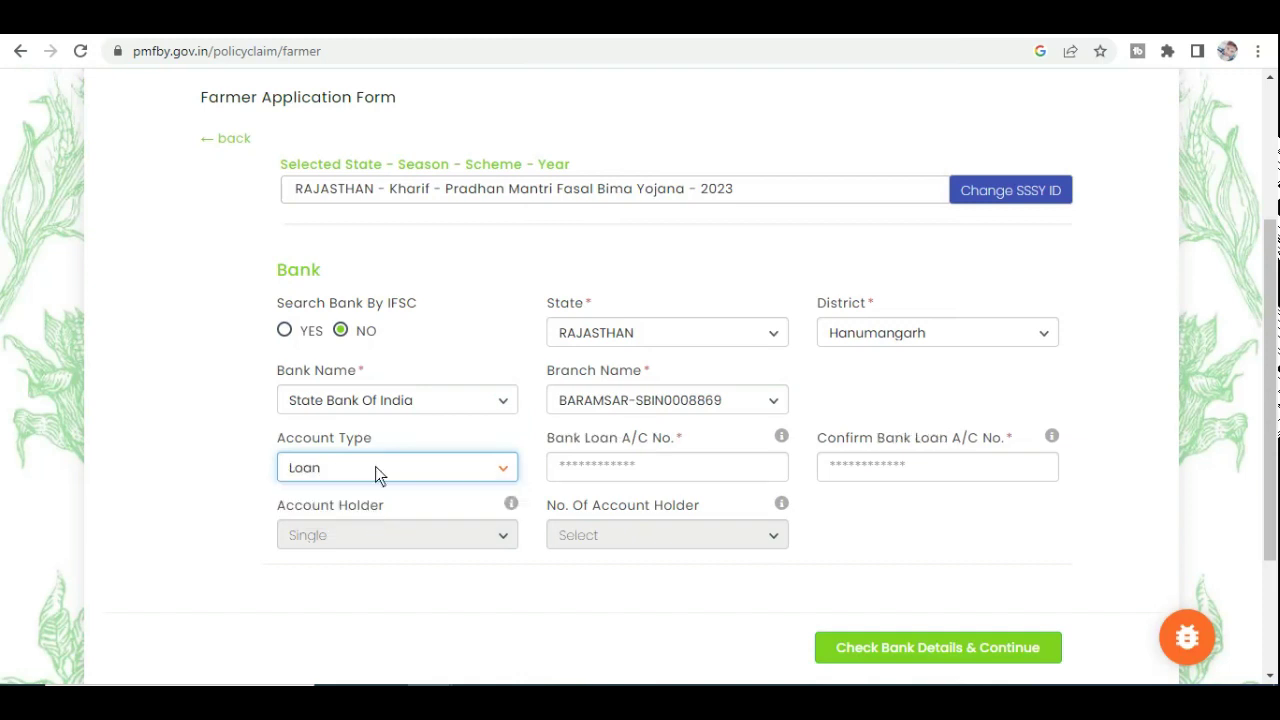
pyautogui.click(375, 467)
pyautogui.click(363, 492)
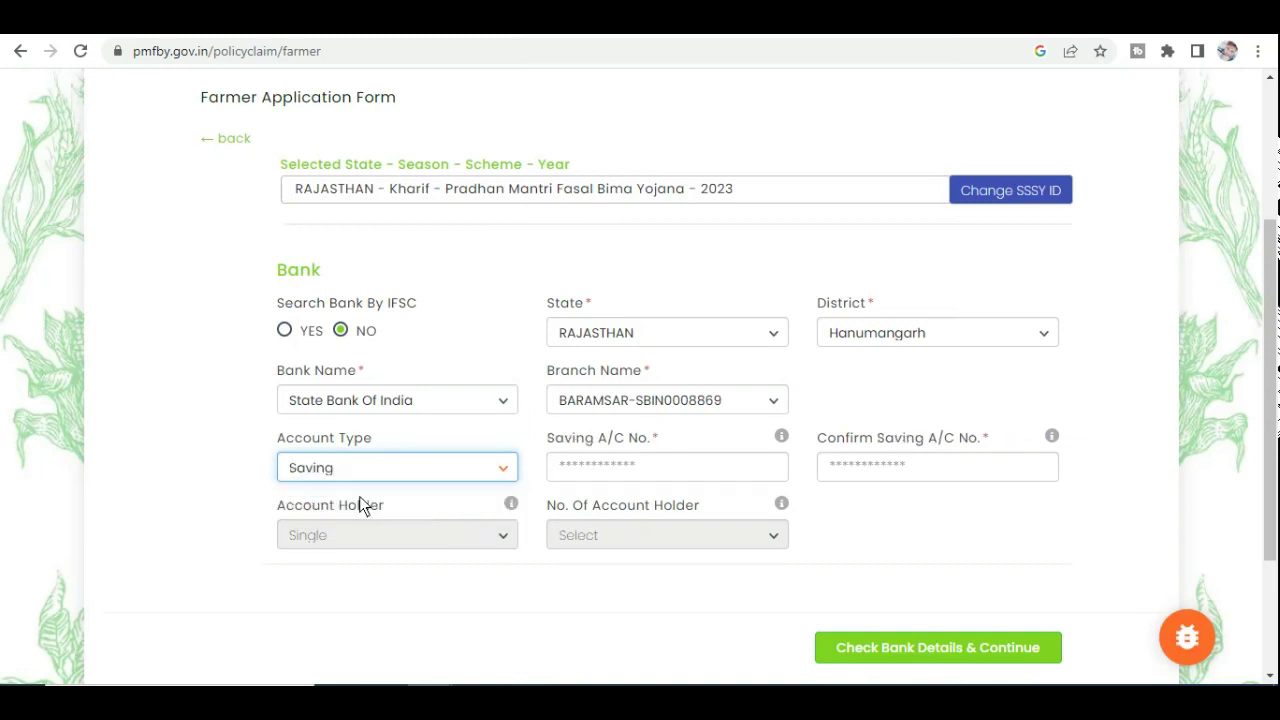
# Enter and confirm the farmer's savings account number, and check the bank details to continue.
pyautogui.click(608, 474)
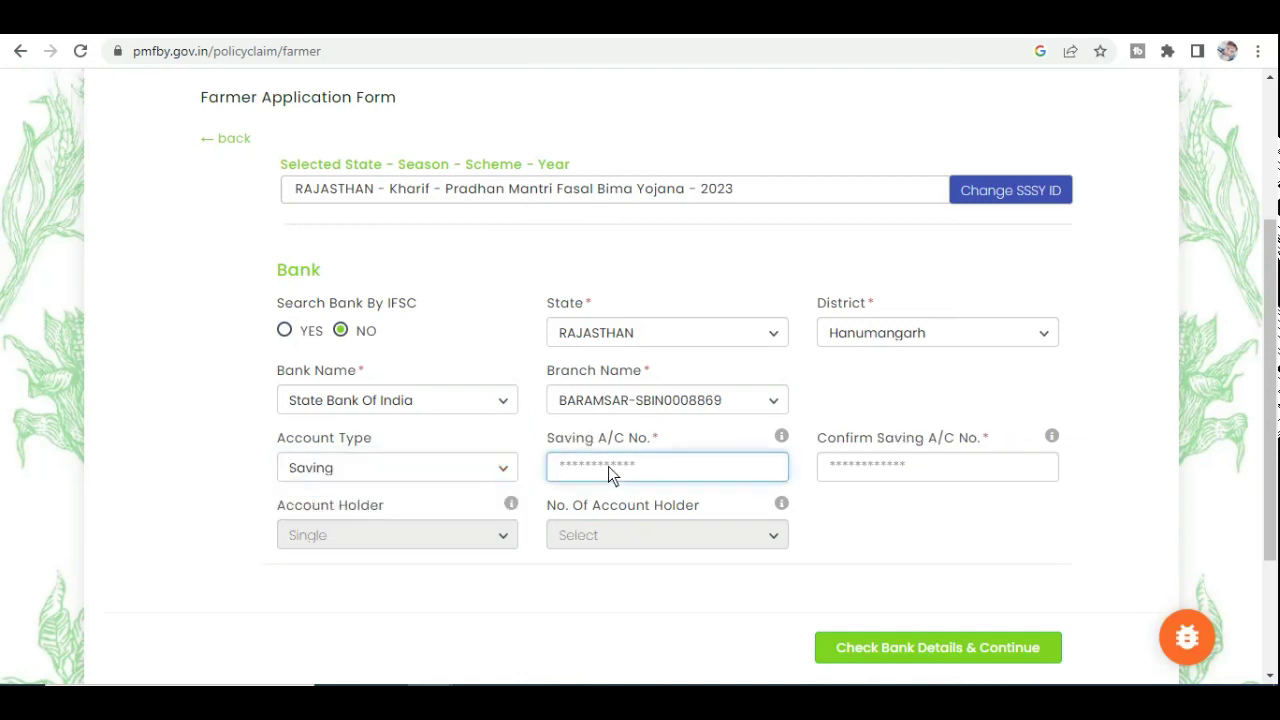
pyautogui.write('••')
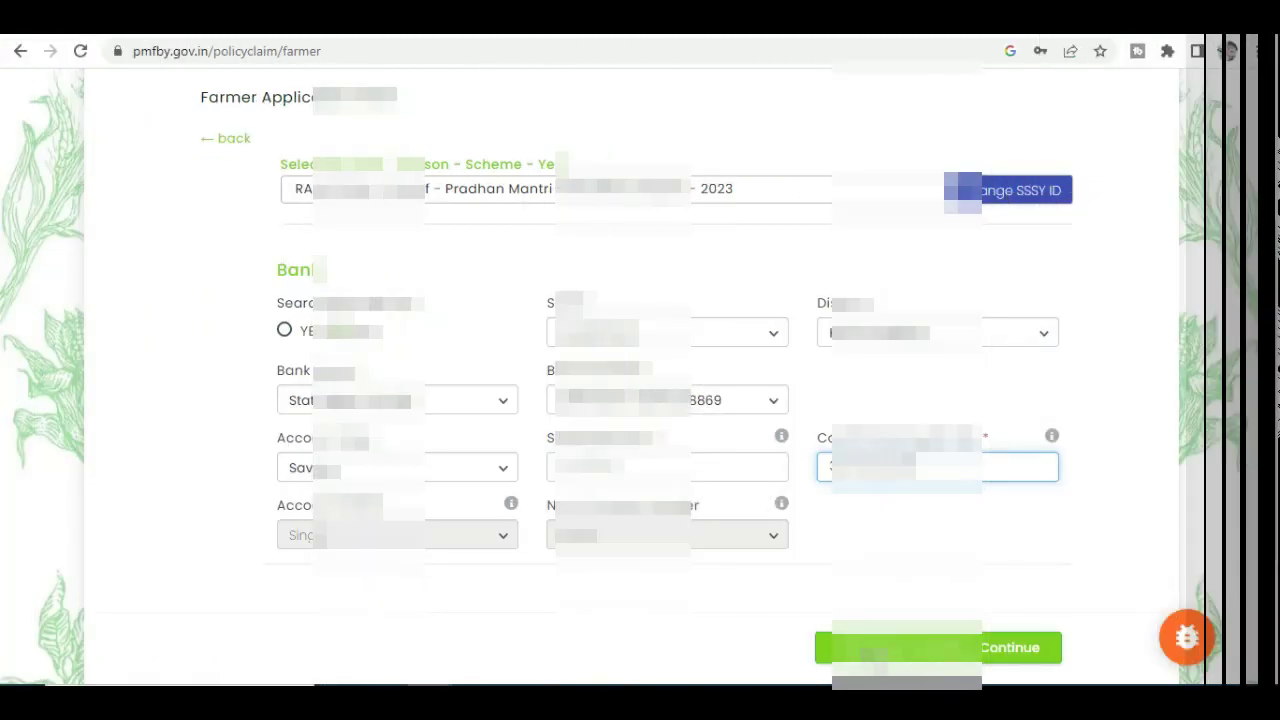
pyautogui.click(880, 652)
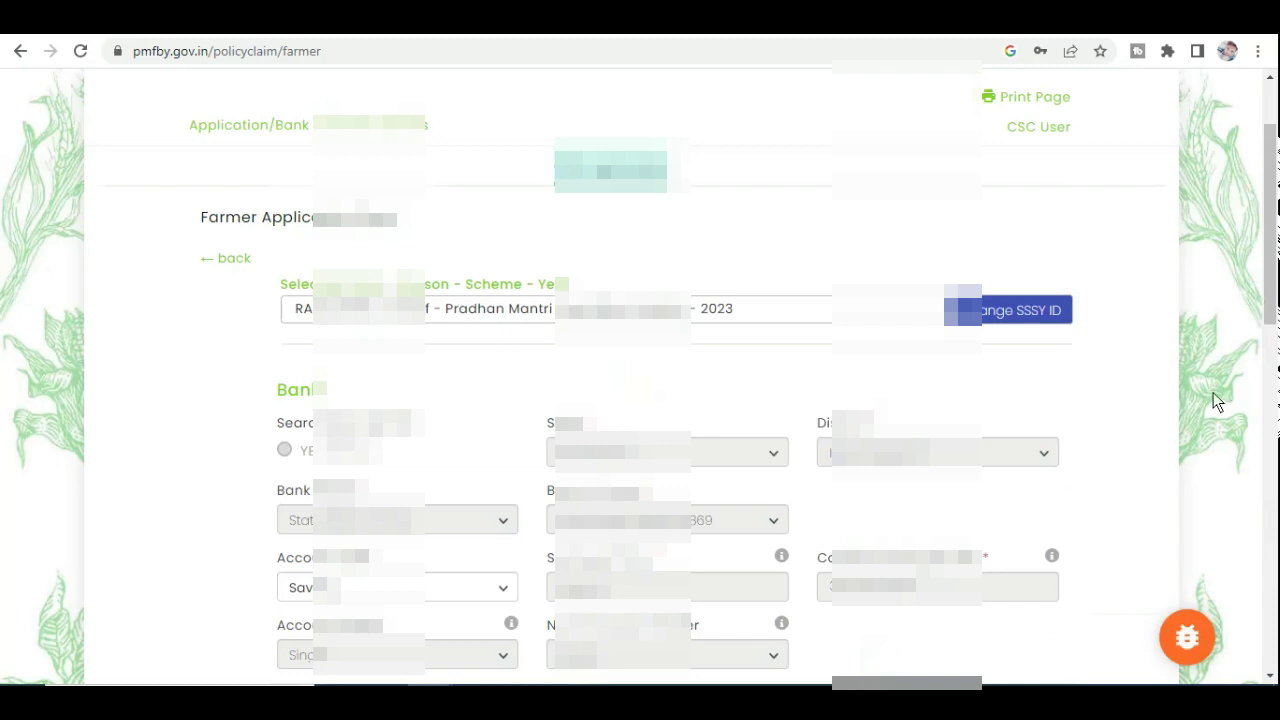
# Review the farmer and residential details, and verify the farmer's ID number.
pyautogui.moveTo(1273, 316); pyautogui.dragTo(1276, 494)
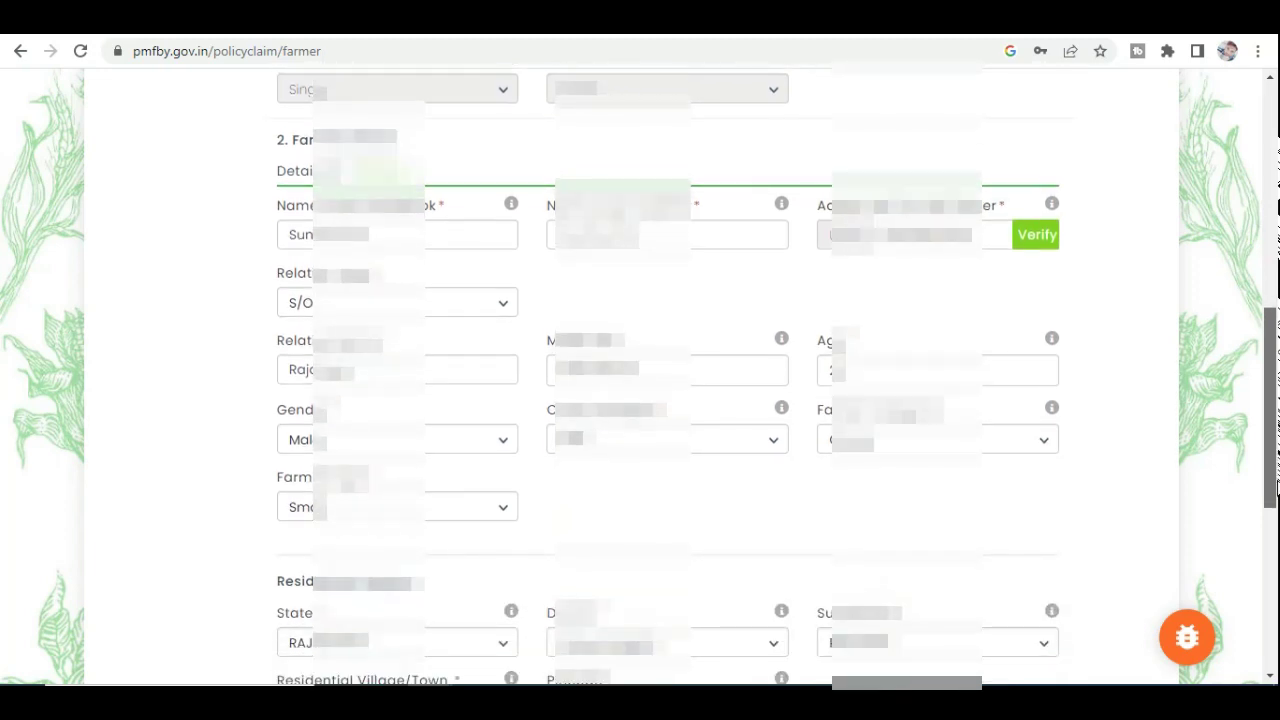
pyautogui.moveTo(1276, 494); pyautogui.dragTo(1276, 555)
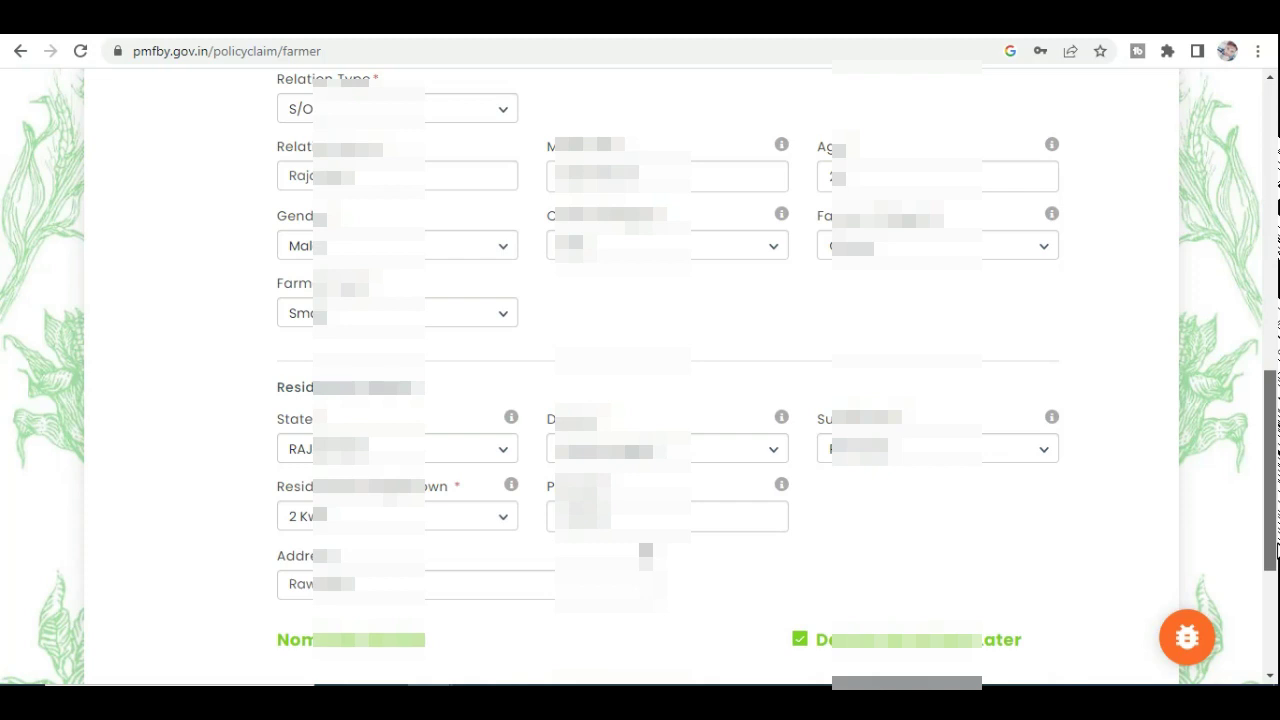
pyautogui.moveTo(1276, 555); pyautogui.dragTo(1276, 598)
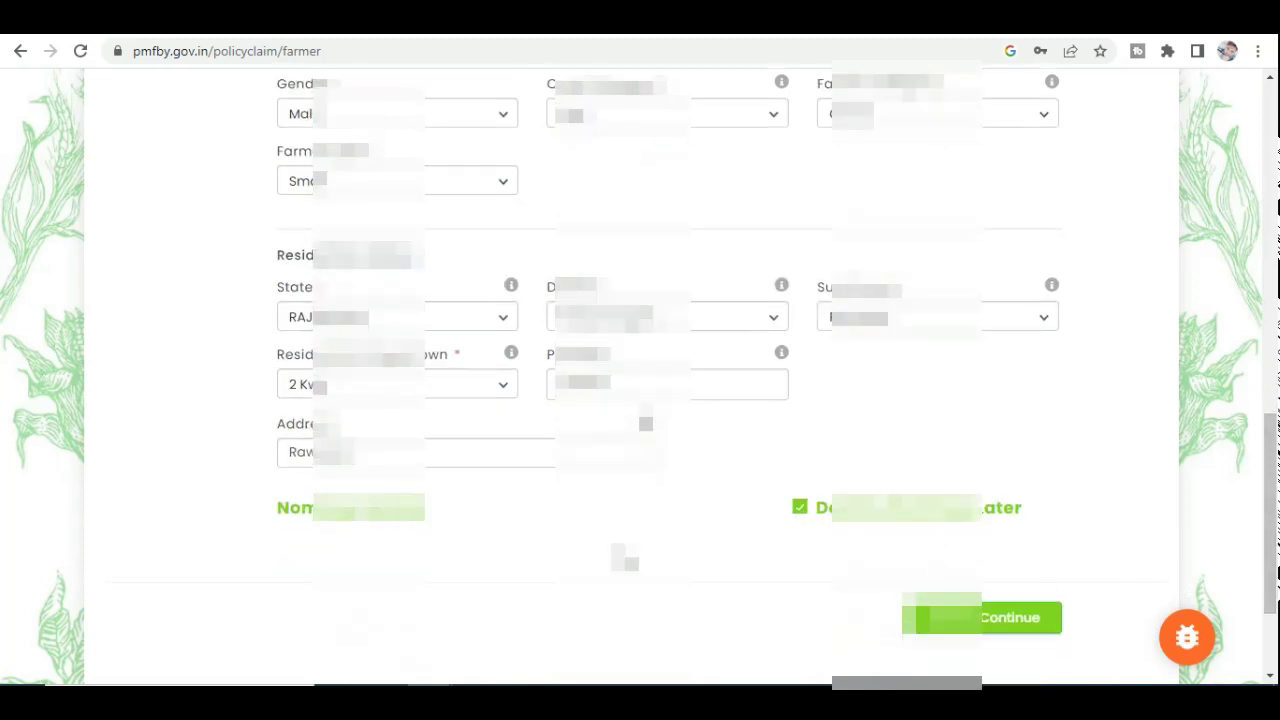
pyautogui.moveTo(1276, 528); pyautogui.dragTo(1233, 428)
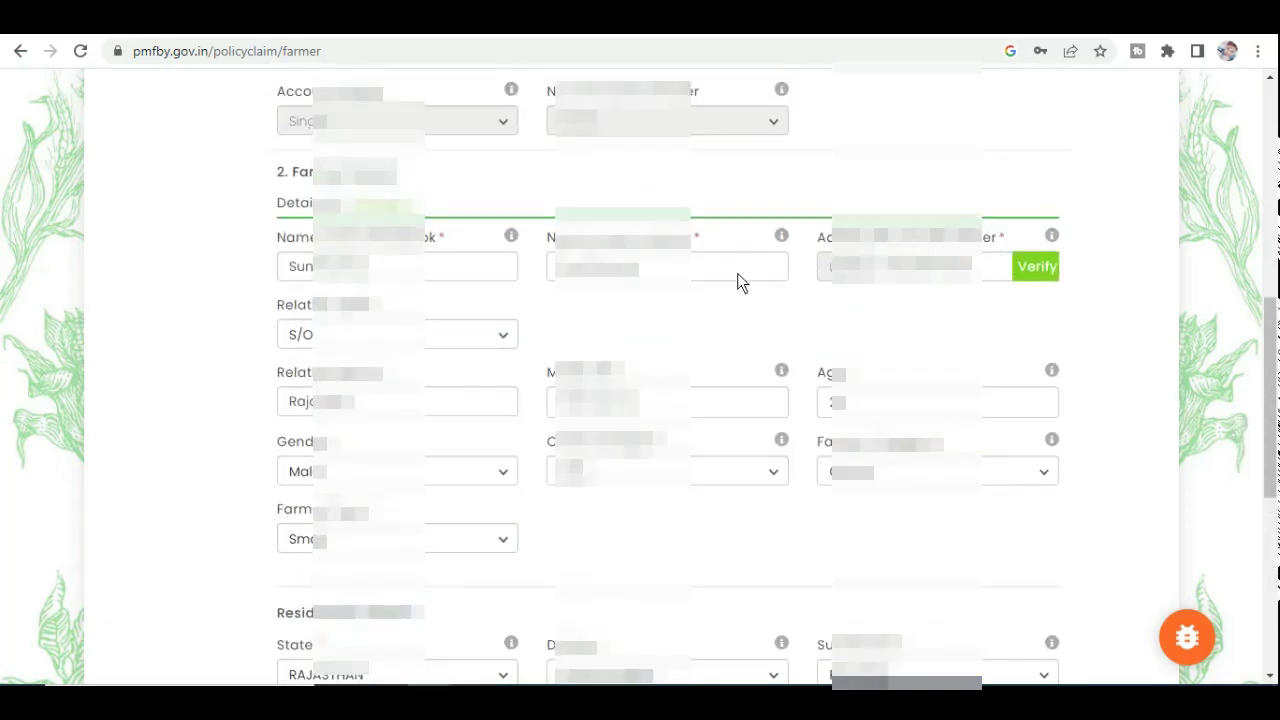
pyautogui.click(1051, 269)
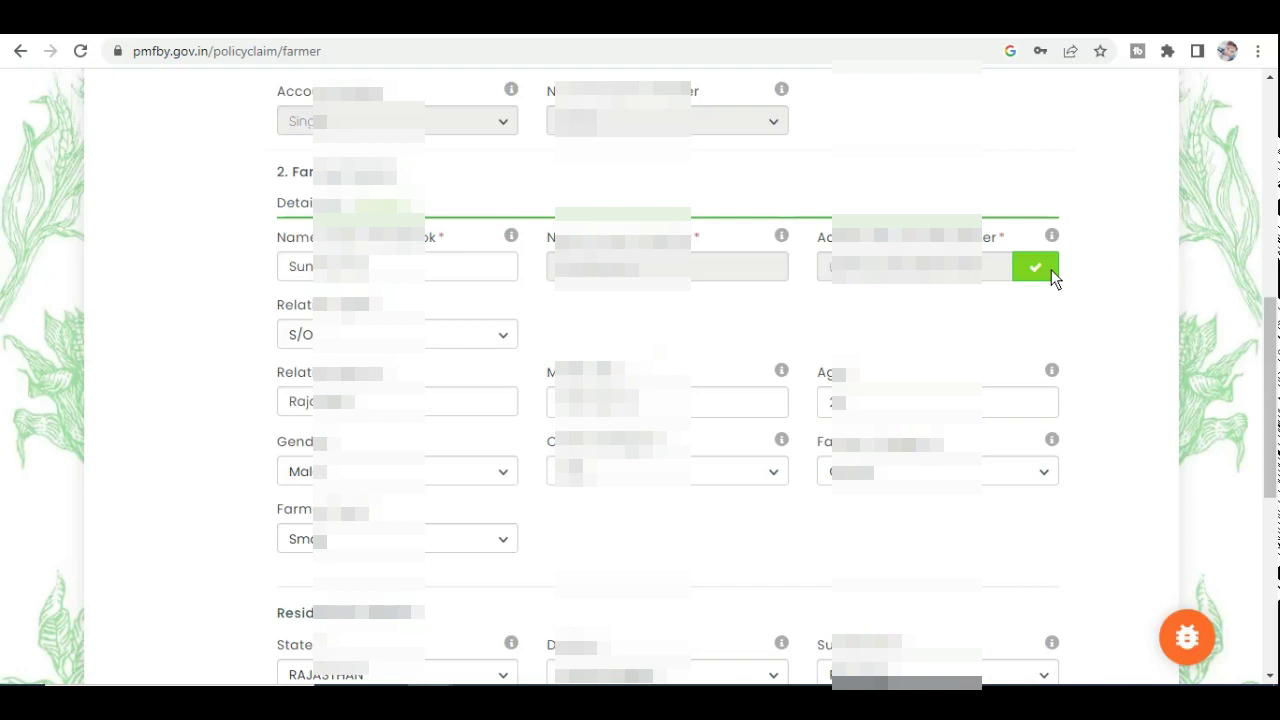
# Accept the farmer, residential and nominee details and continue to the crop details section of the application.
pyautogui.scroll(-1, 1270, 400)
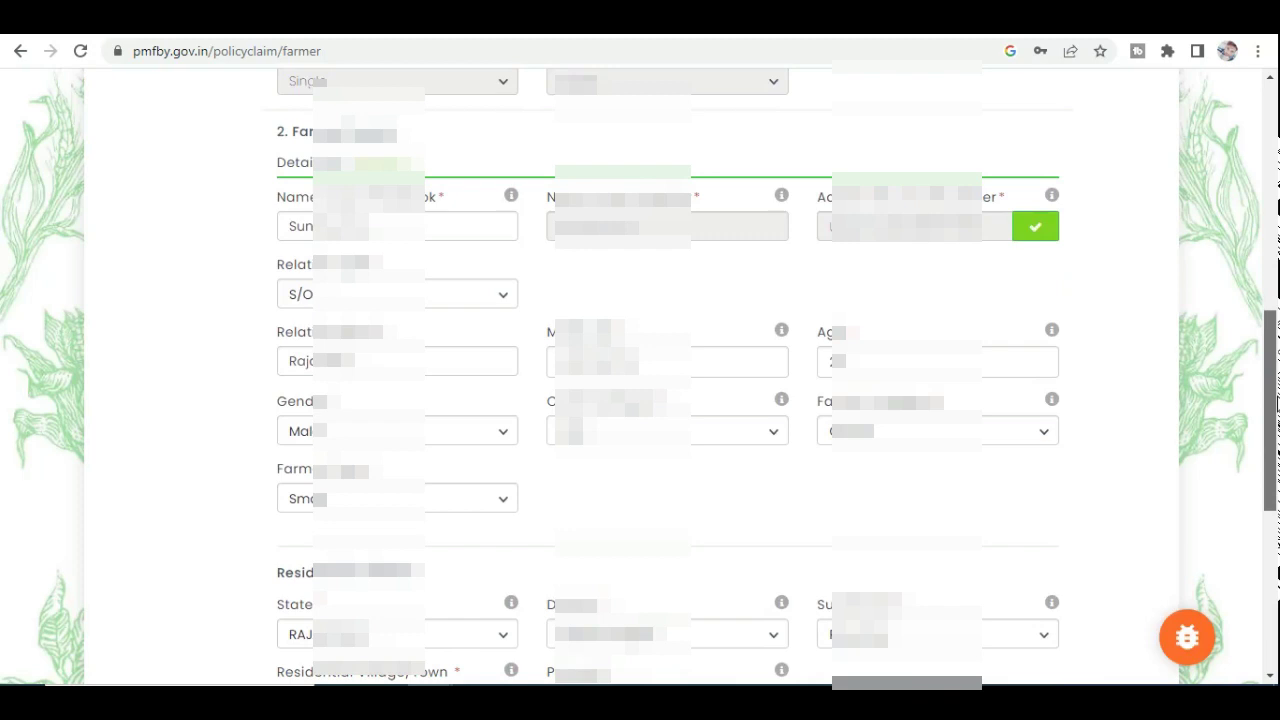
pyautogui.scroll(-1, 1270, 400)
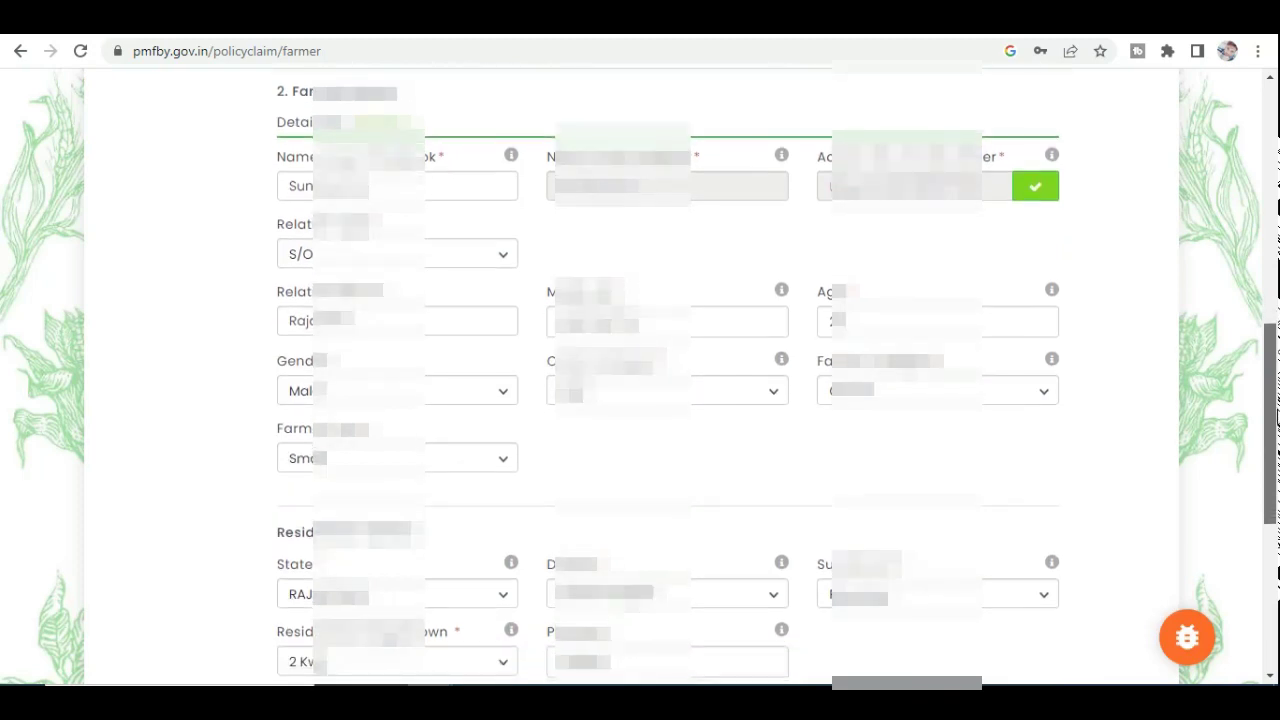
pyautogui.scroll(-1, 1270, 400)
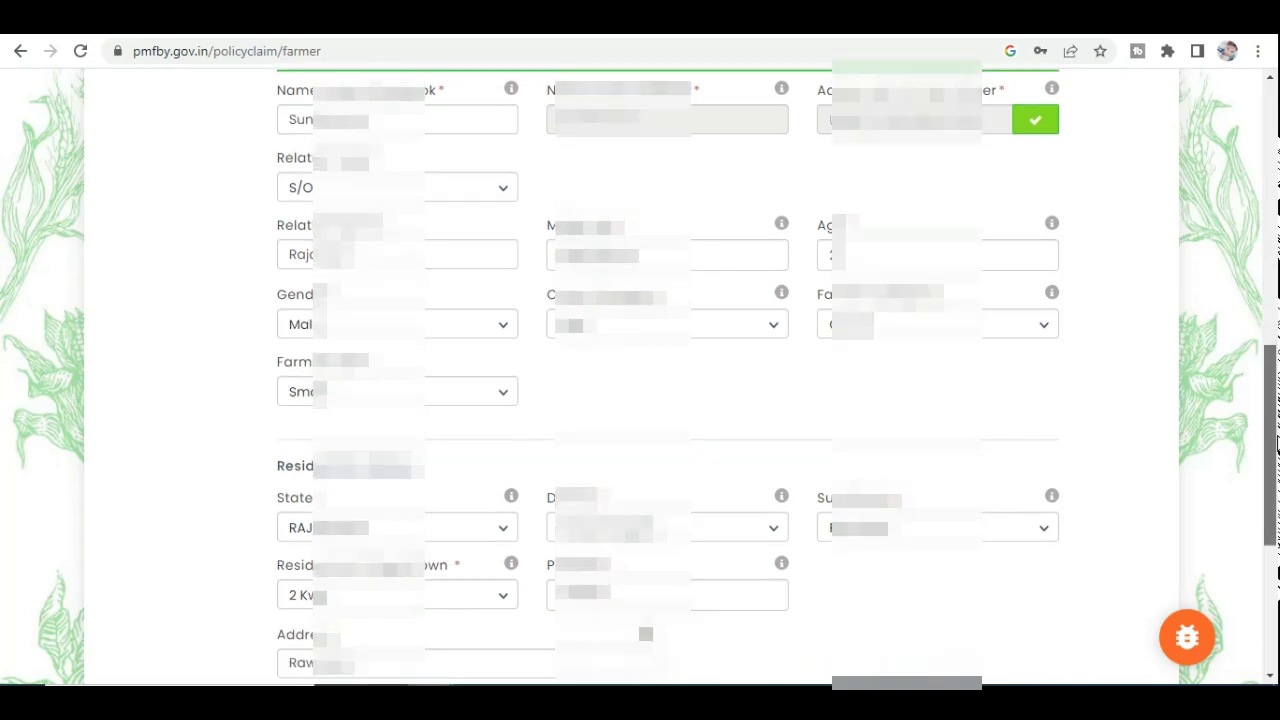
pyautogui.scroll(-3, 668, 380)
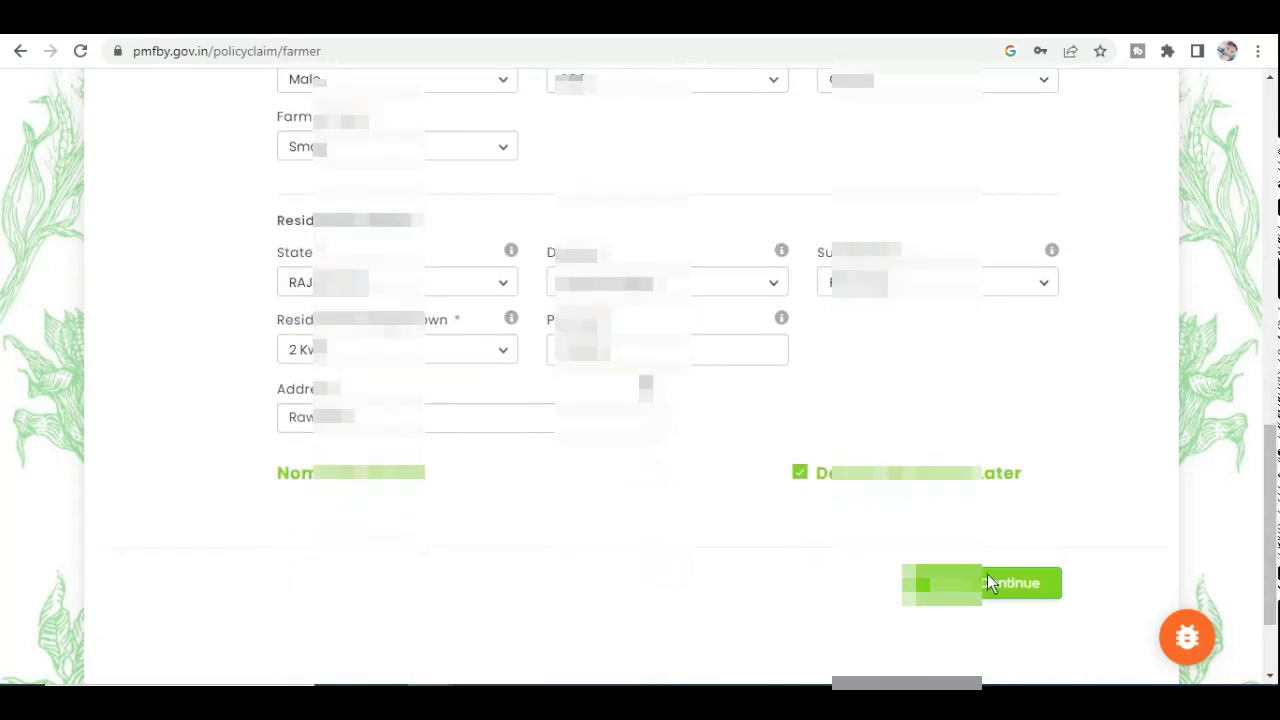
pyautogui.click(983, 588)
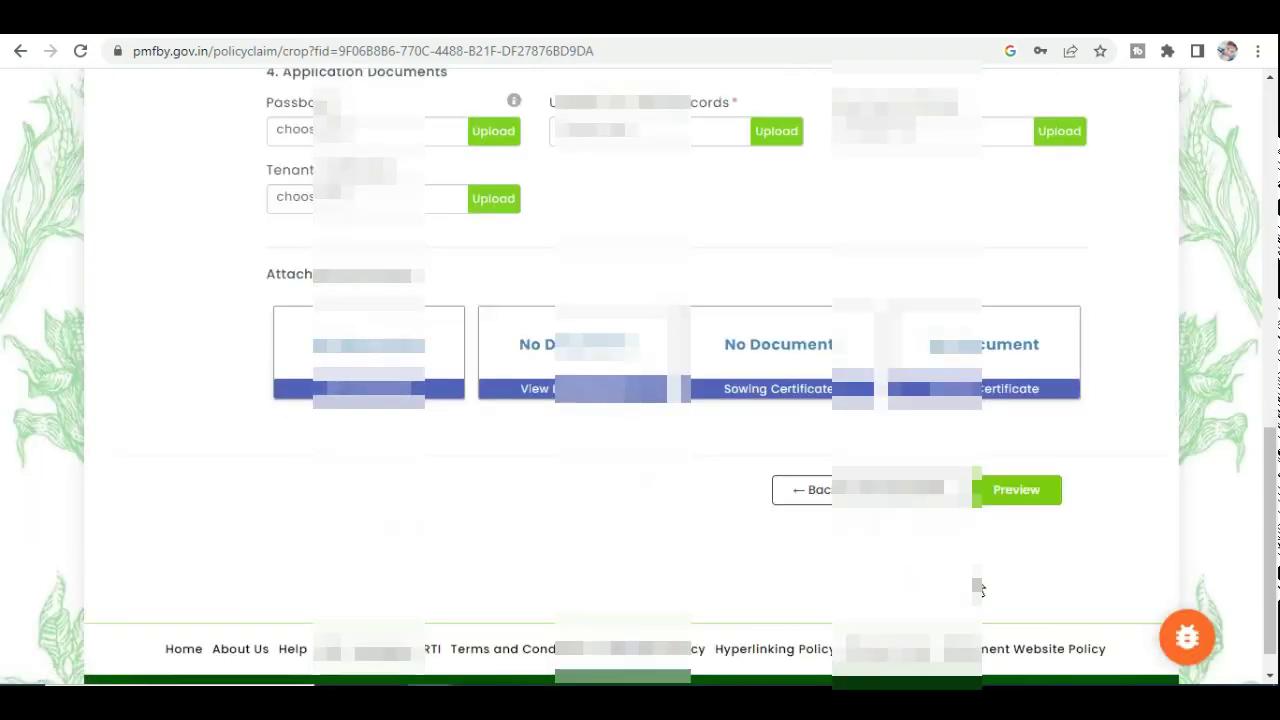
pyautogui.scroll(6, 1245, 420)
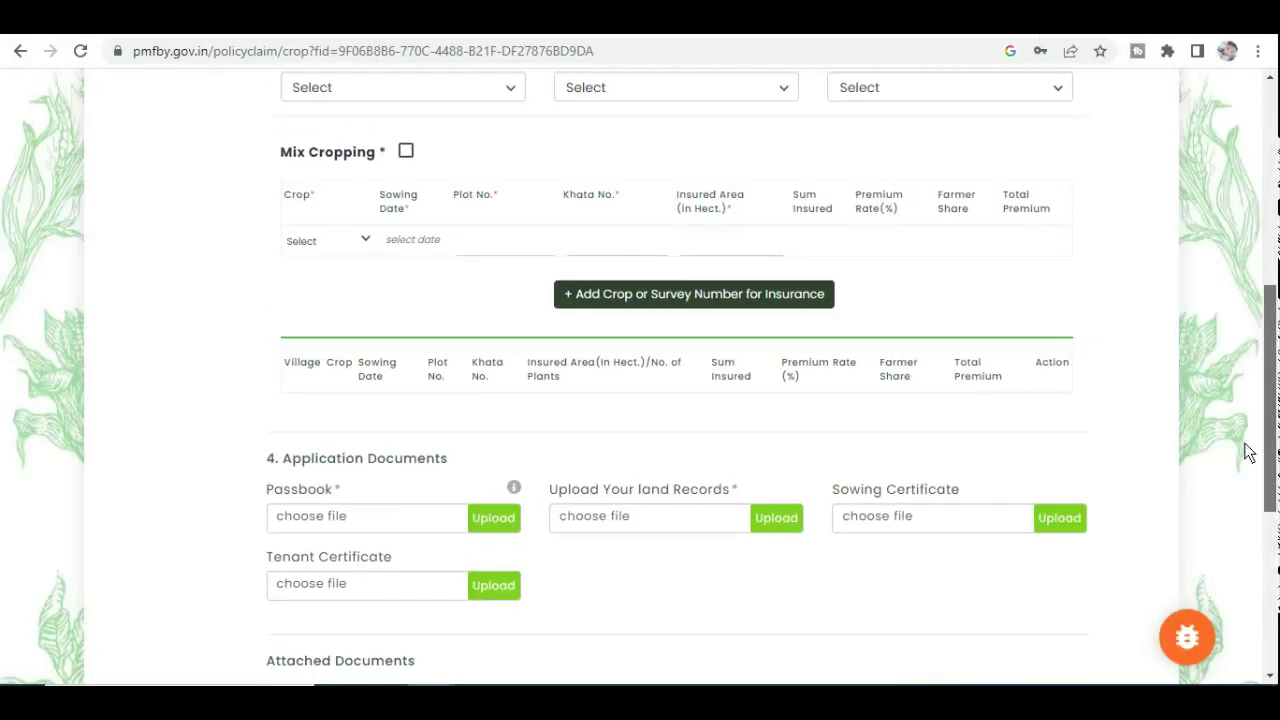
pyautogui.scroll(1, 1240, 359)
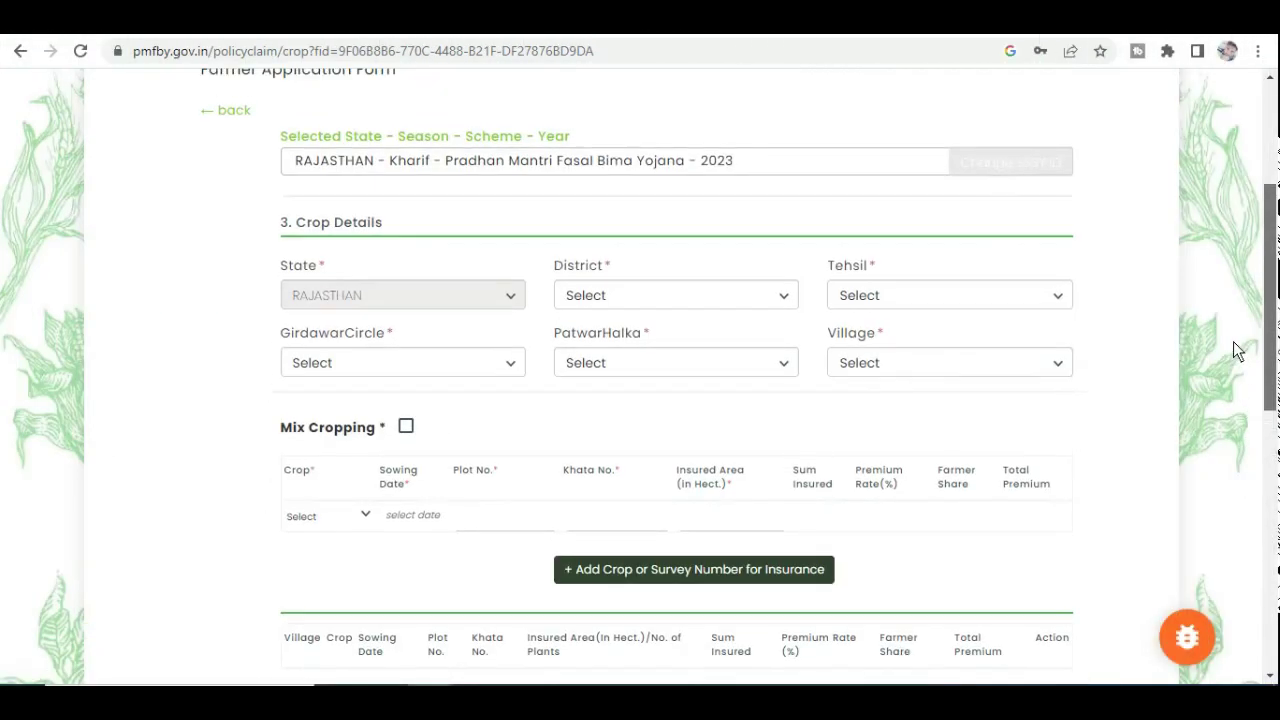
# Set the crop location's district to Hanumangarh and its tehsil to Rawatsar.
pyautogui.click(699, 298)
pyautogui.press('h')
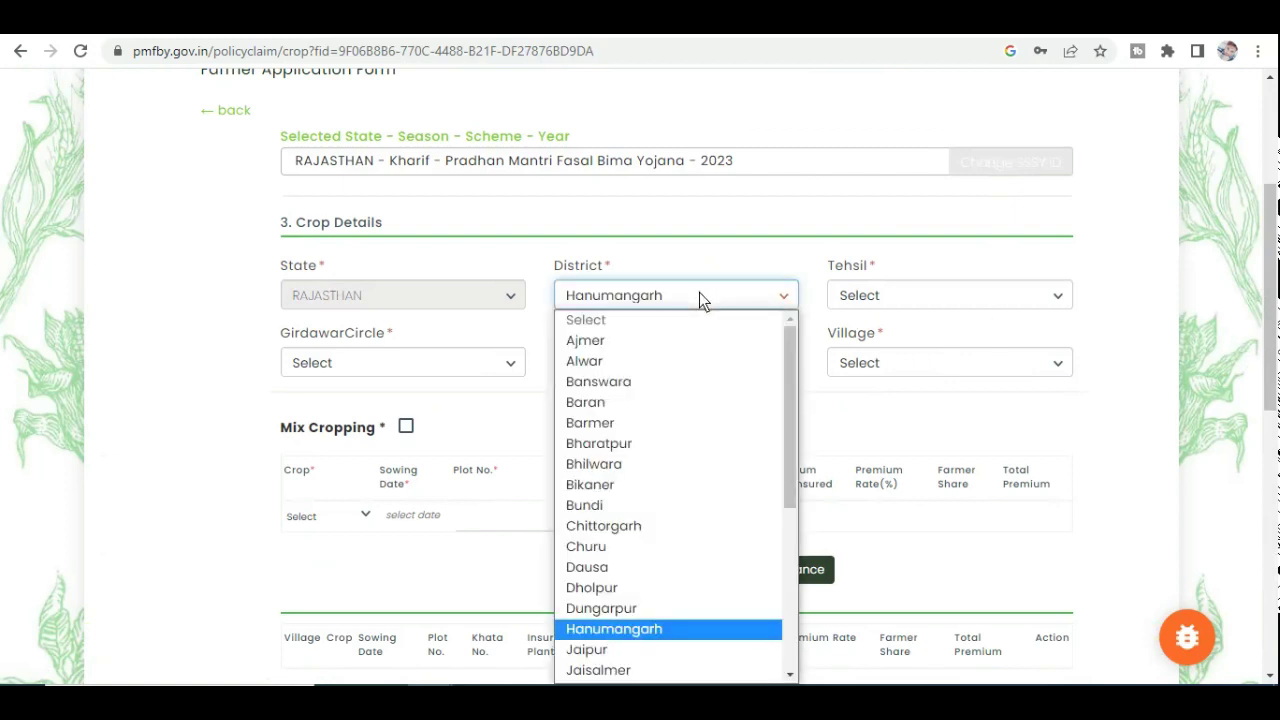
pyautogui.press('Return')
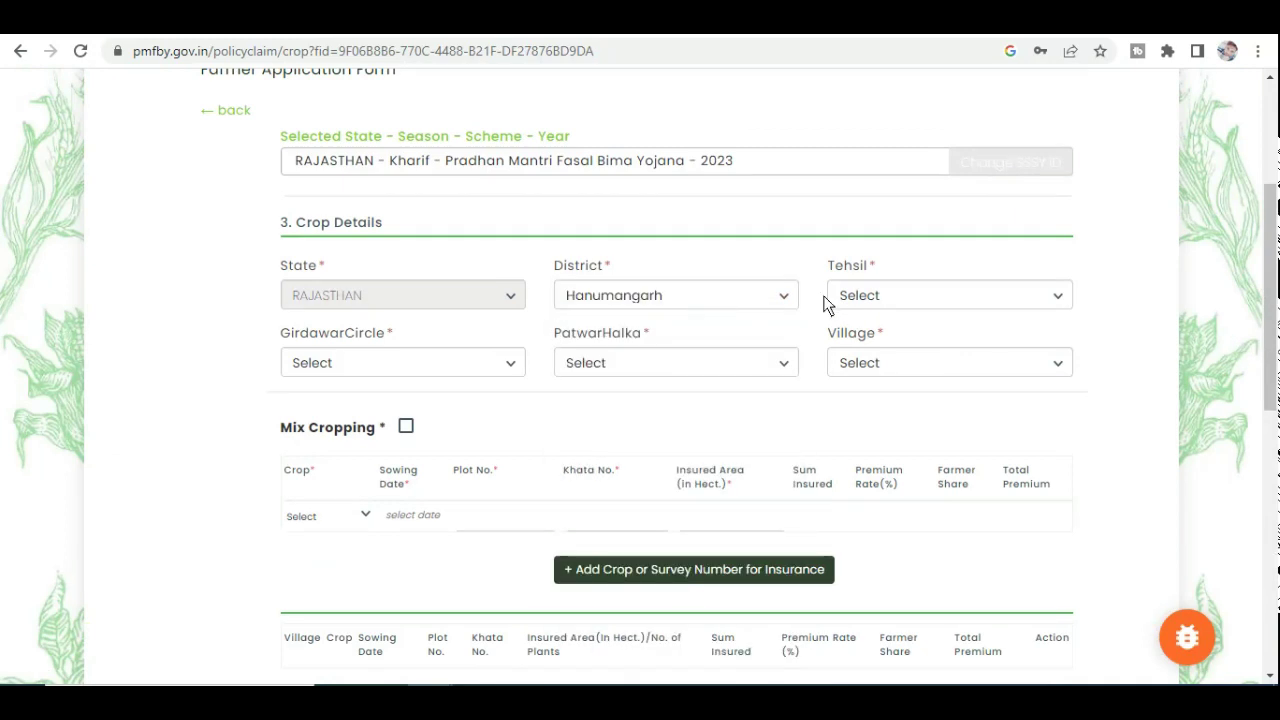
pyautogui.click(891, 291)
pyautogui.press('r')
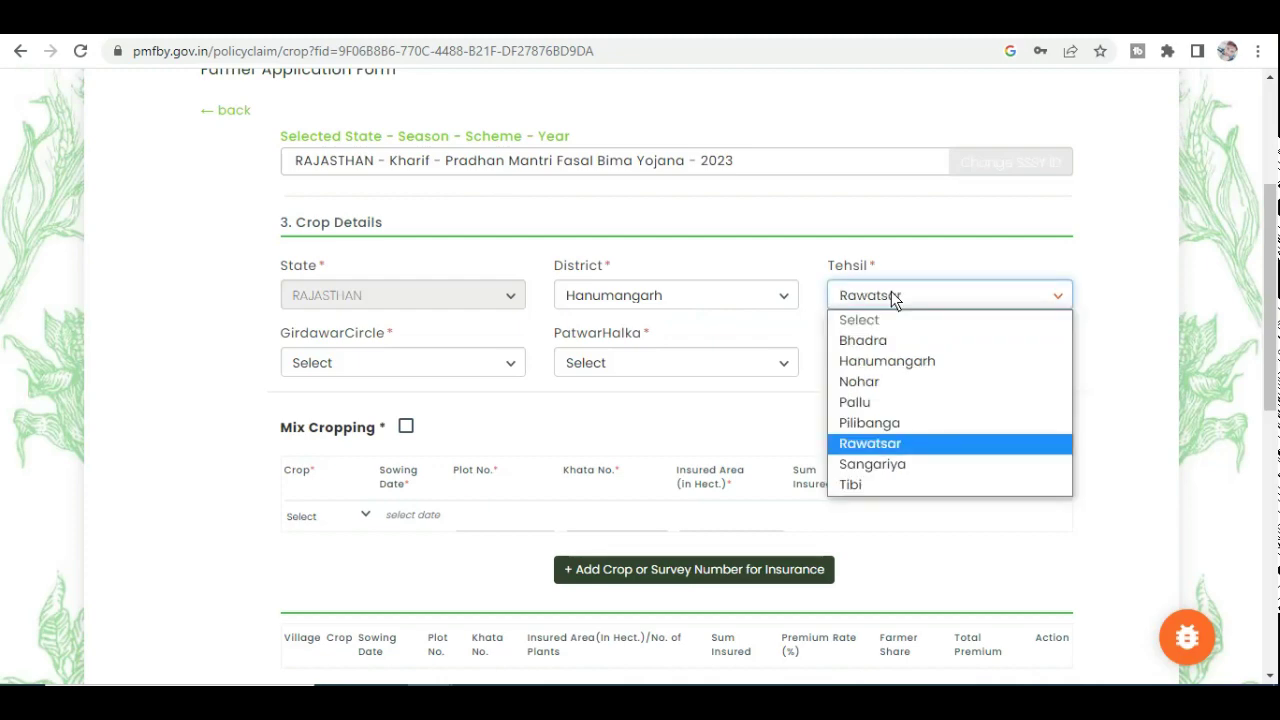
pyautogui.press('Return')
pyautogui.click(891, 293)
pyautogui.click(891, 291)
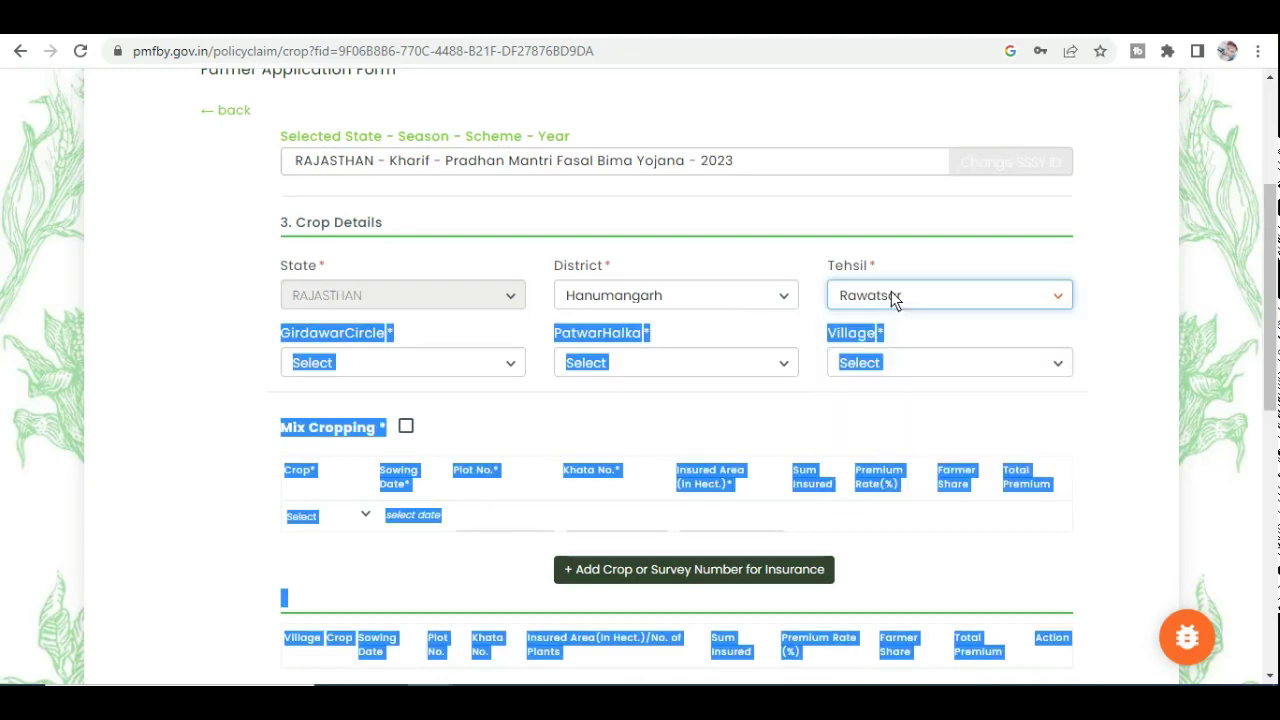
pyautogui.click(795, 250)
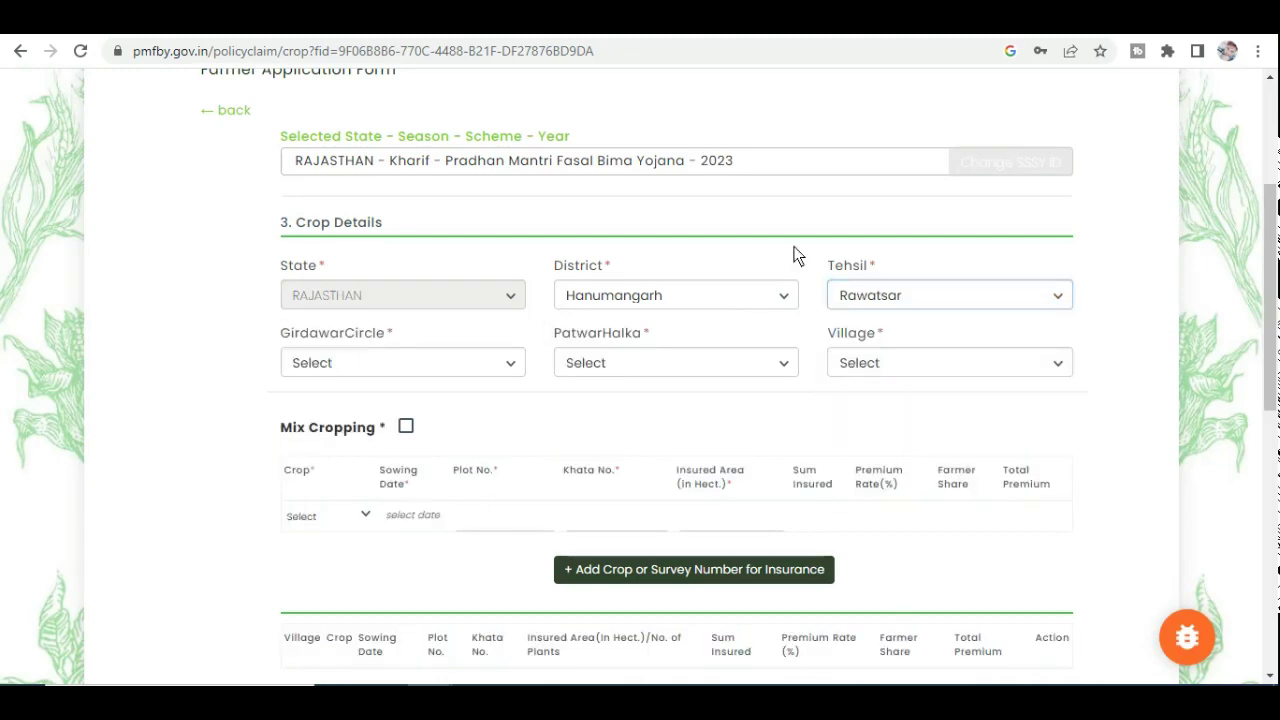
# Choose Rawatsar as the Girdawar circle, 22 AG as the Patwar halka and 2 Asm as the village.
pyautogui.click(369, 363)
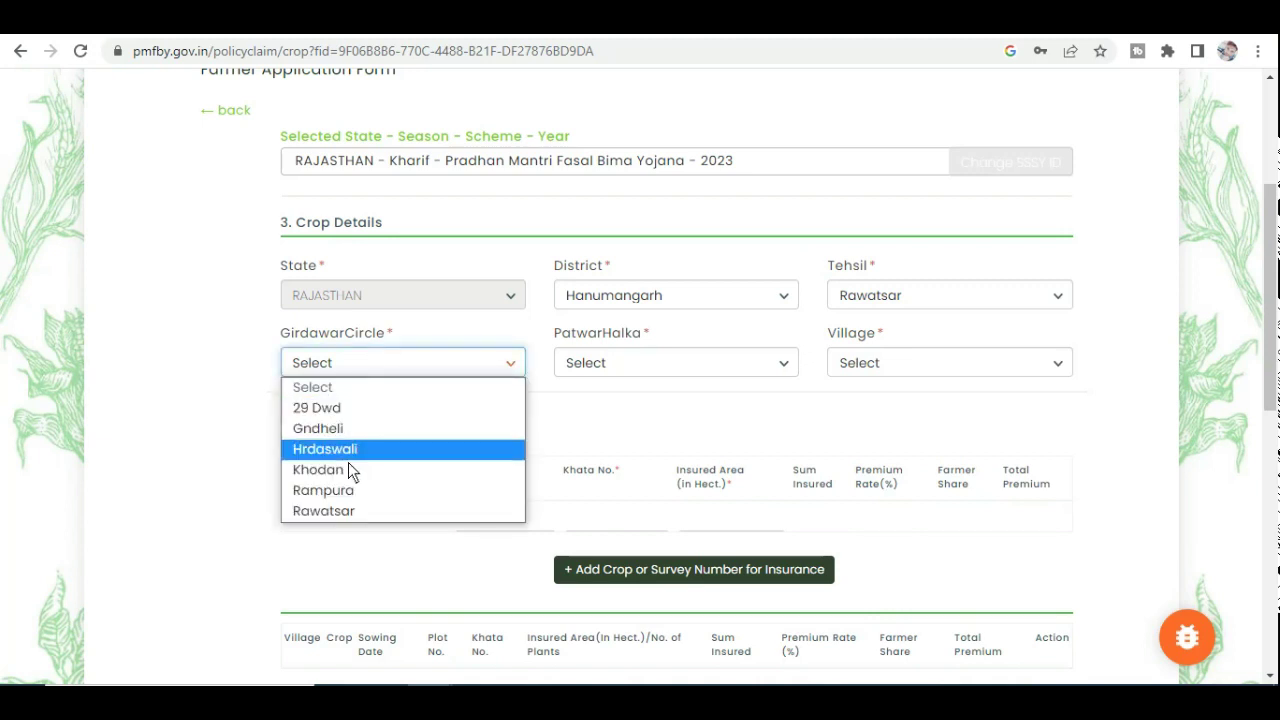
pyautogui.click(350, 512)
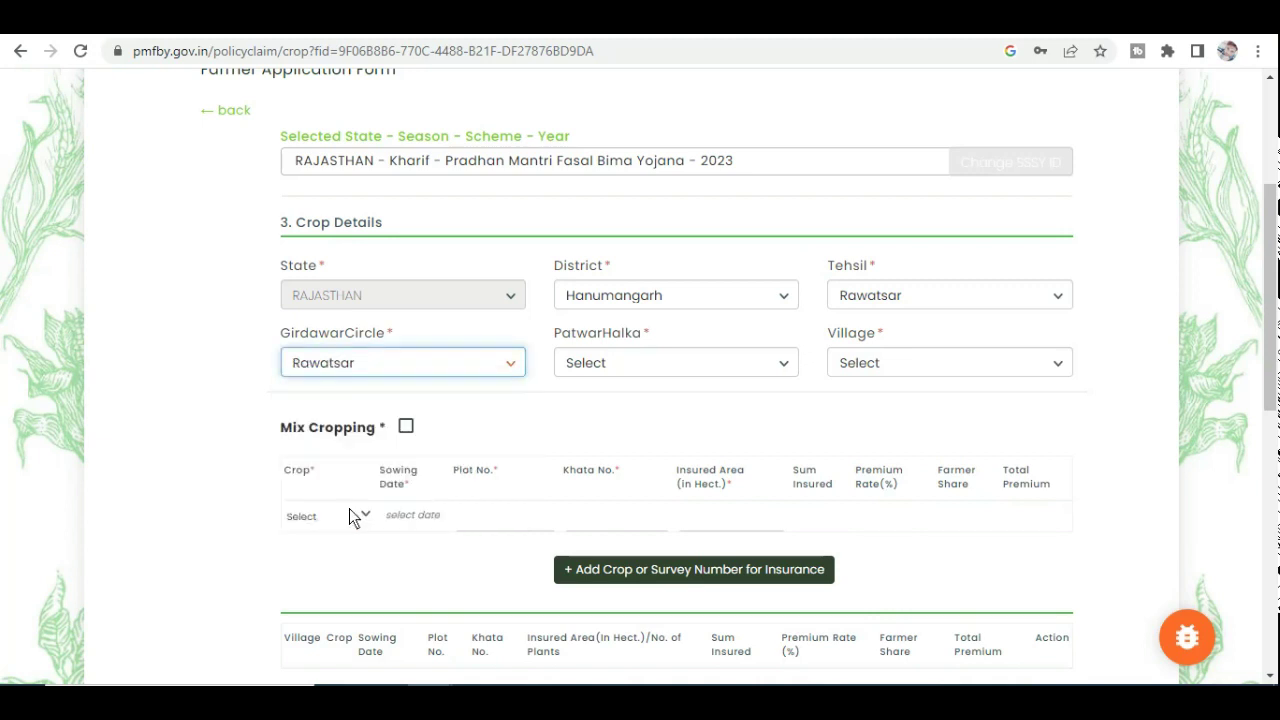
pyautogui.click(615, 365)
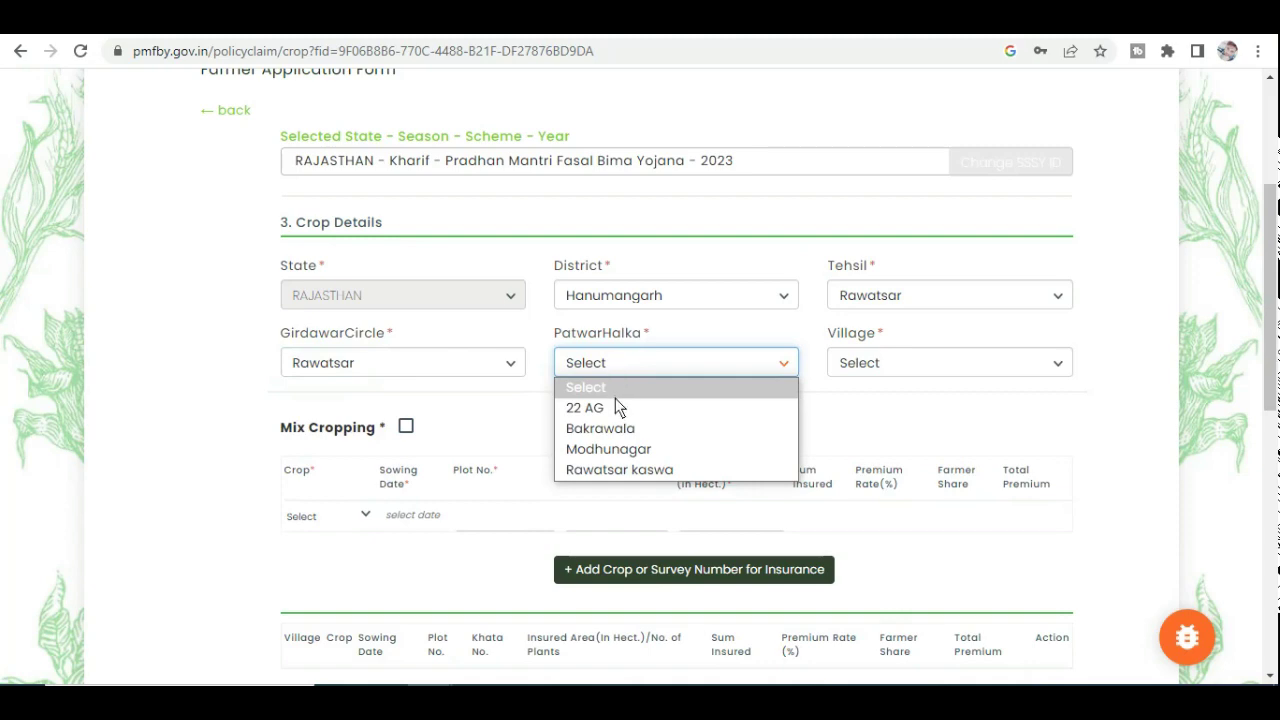
pyautogui.click(615, 407)
pyautogui.click(910, 355)
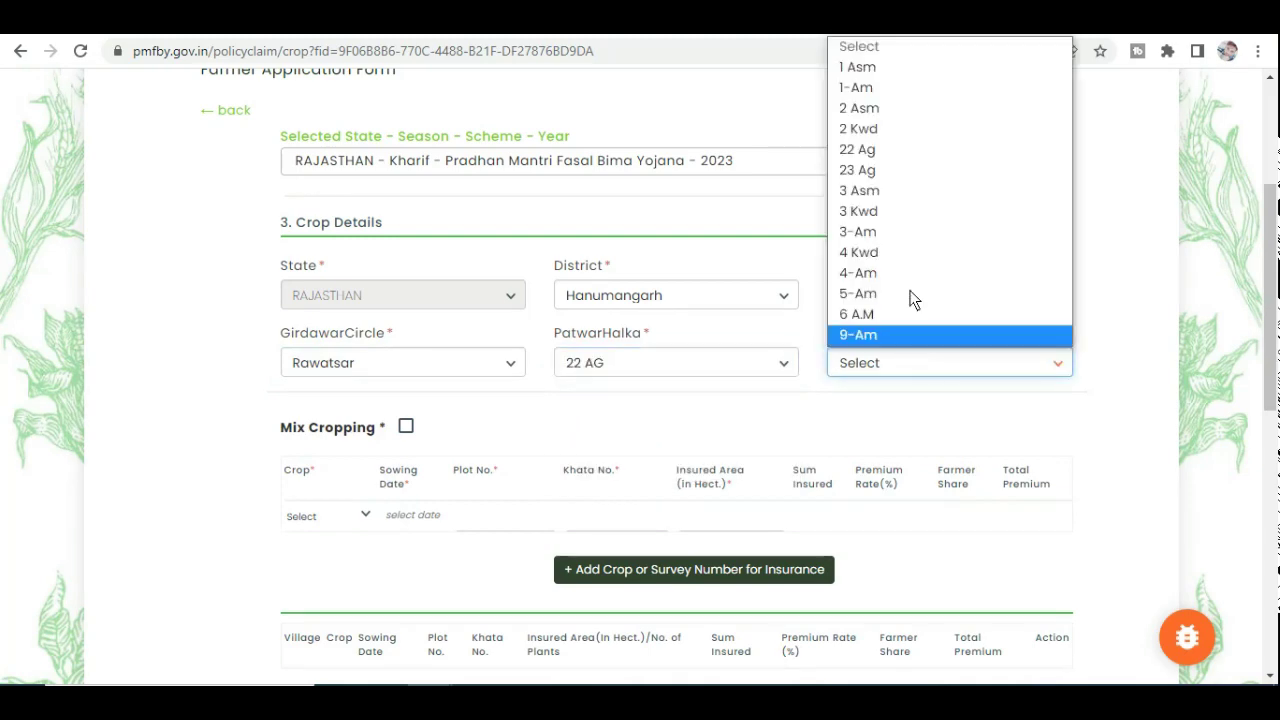
pyautogui.click(877, 117)
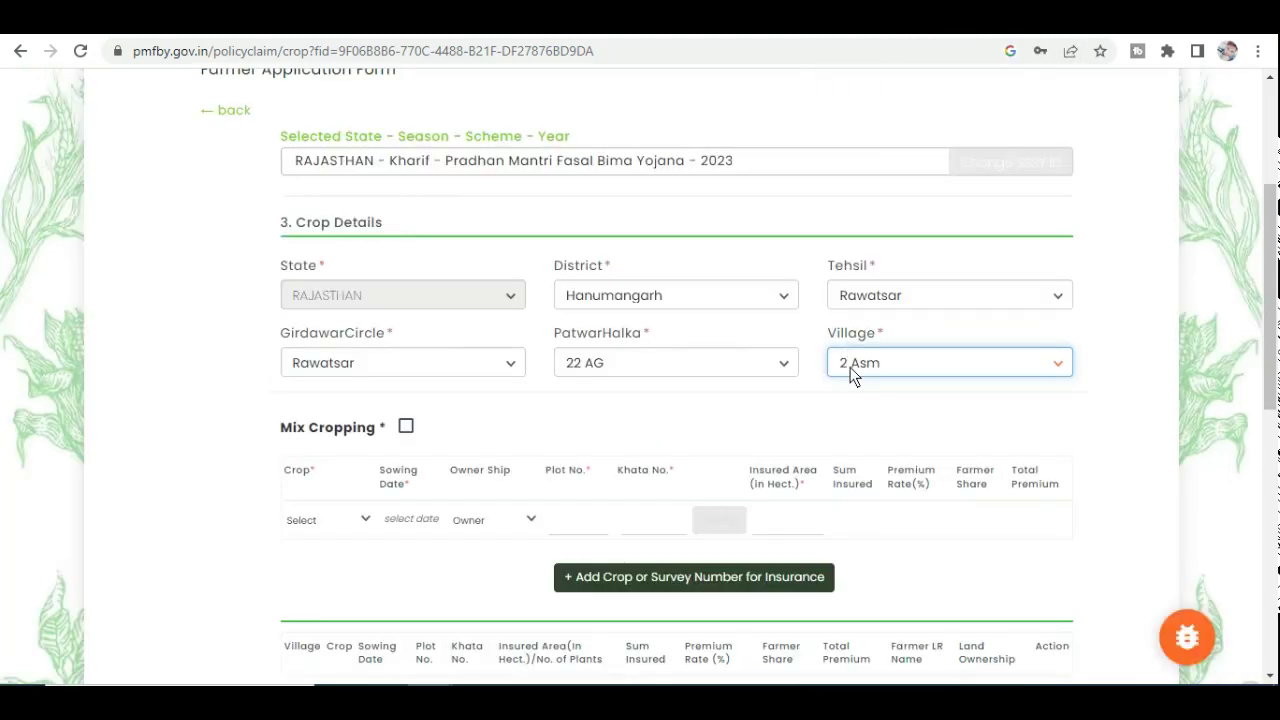
# Fill the crop row with Guar, the sowing date 01-07-2023 and the ownership Owner.
pyautogui.click(311, 521)
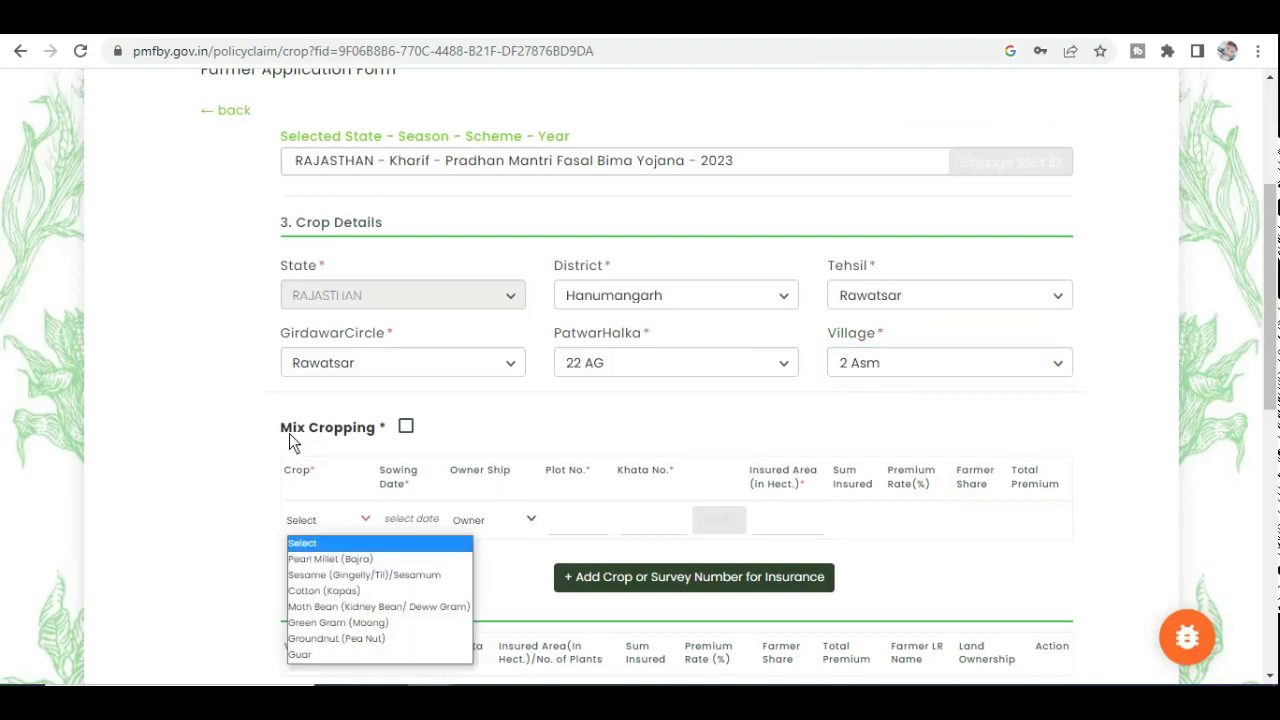
pyautogui.click(246, 505)
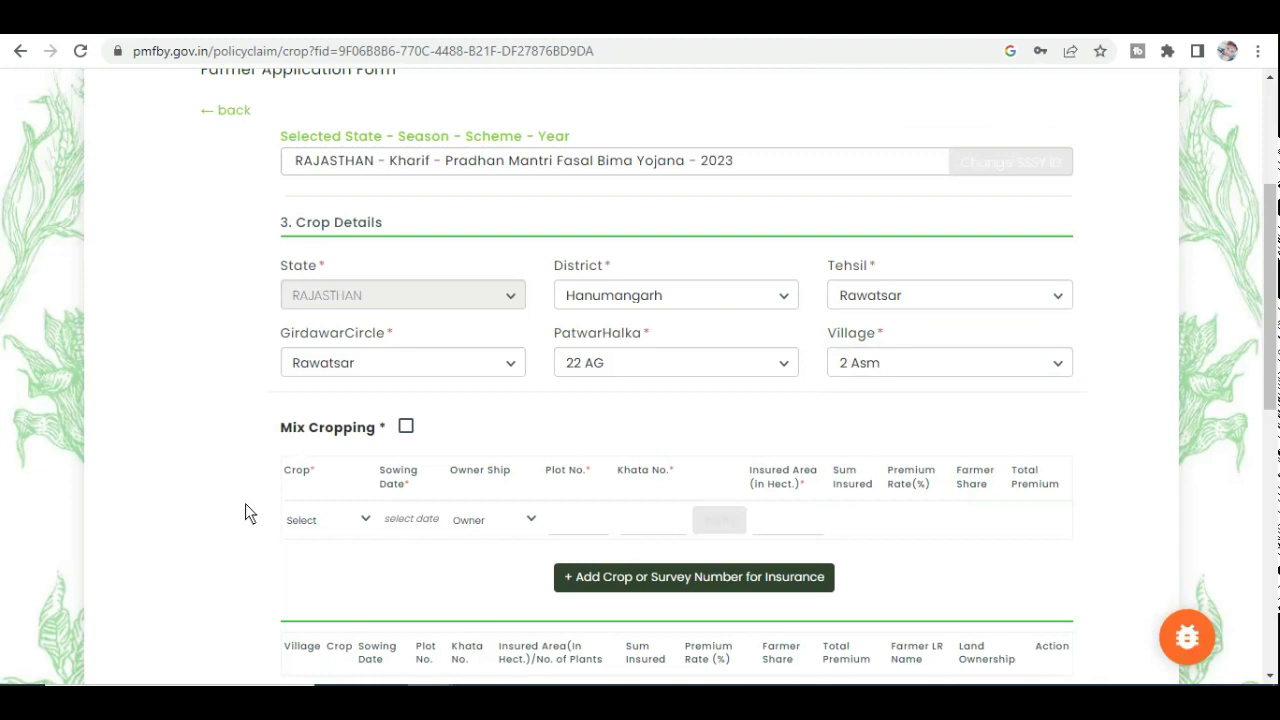
pyautogui.click(346, 526)
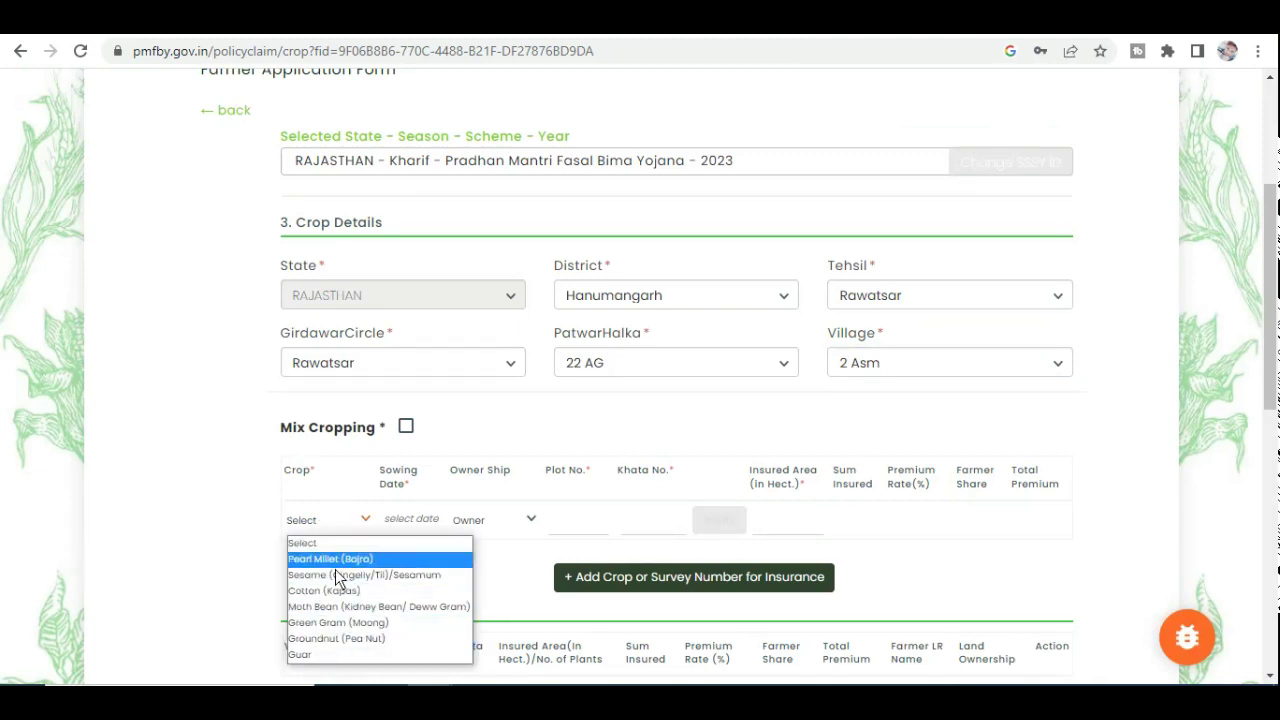
pyautogui.click(328, 654)
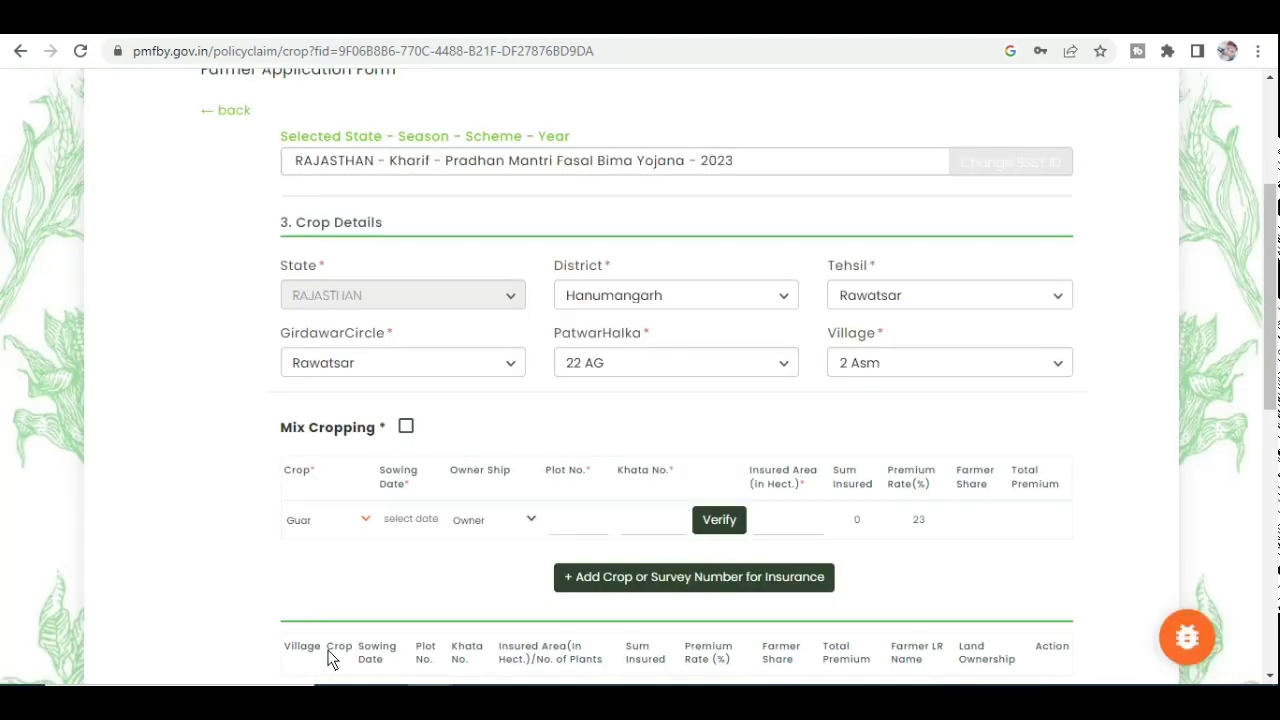
pyautogui.click(404, 520)
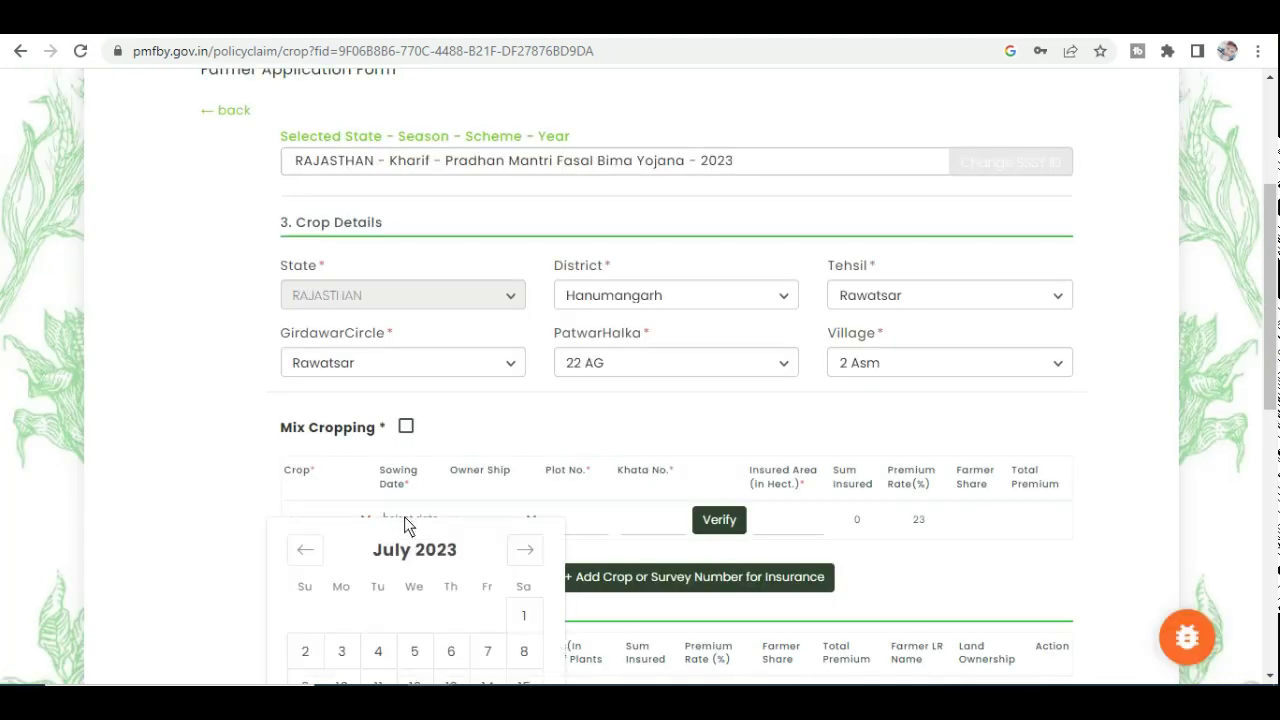
pyautogui.click(523, 616)
pyautogui.click(507, 531)
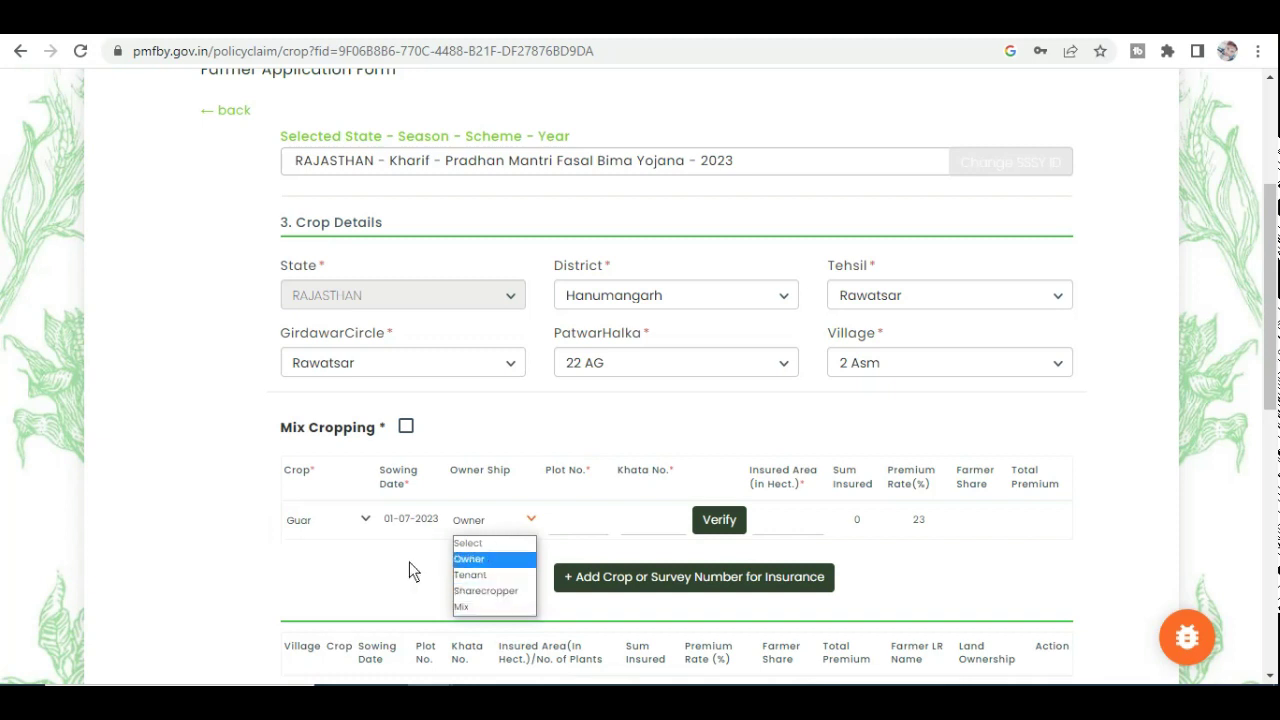
pyautogui.click(549, 533)
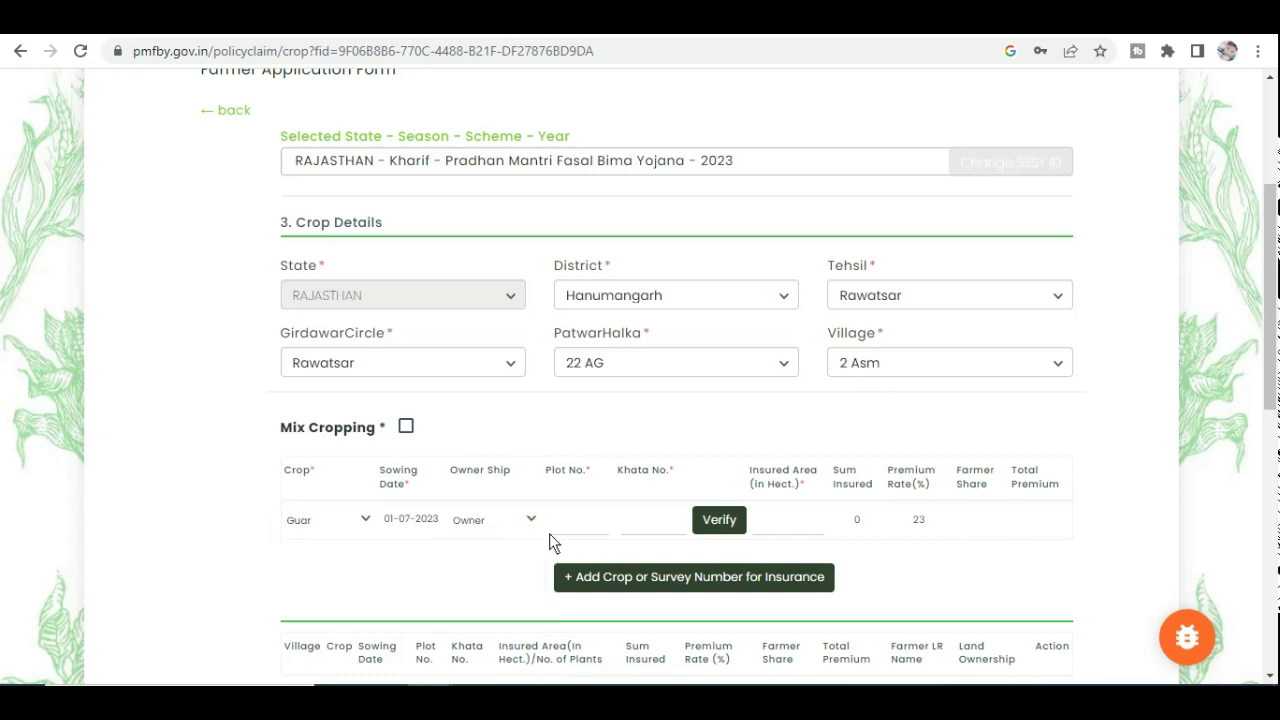
pyautogui.click(665, 522)
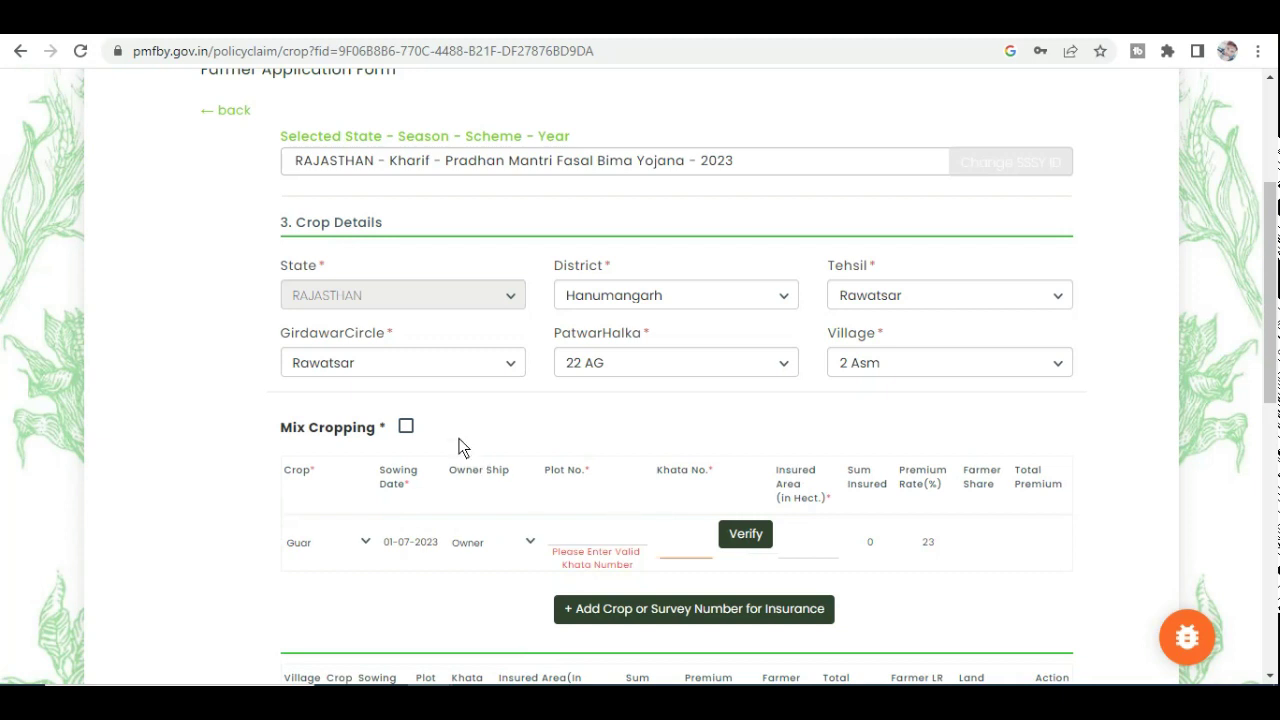
# Try mix cropping with Pearl Millet (Bajra), Cotton (Kapas) and Green Gram (Moong) as the crops.
pyautogui.click(406, 428)
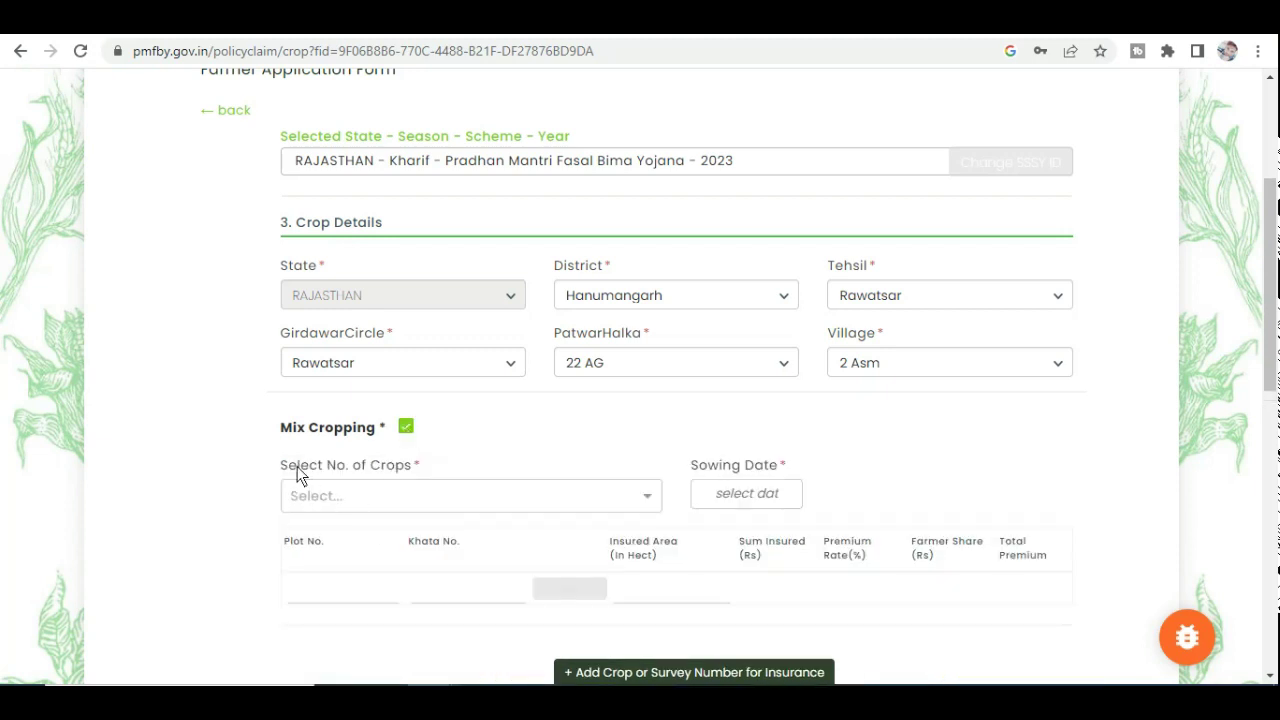
pyautogui.click(370, 508)
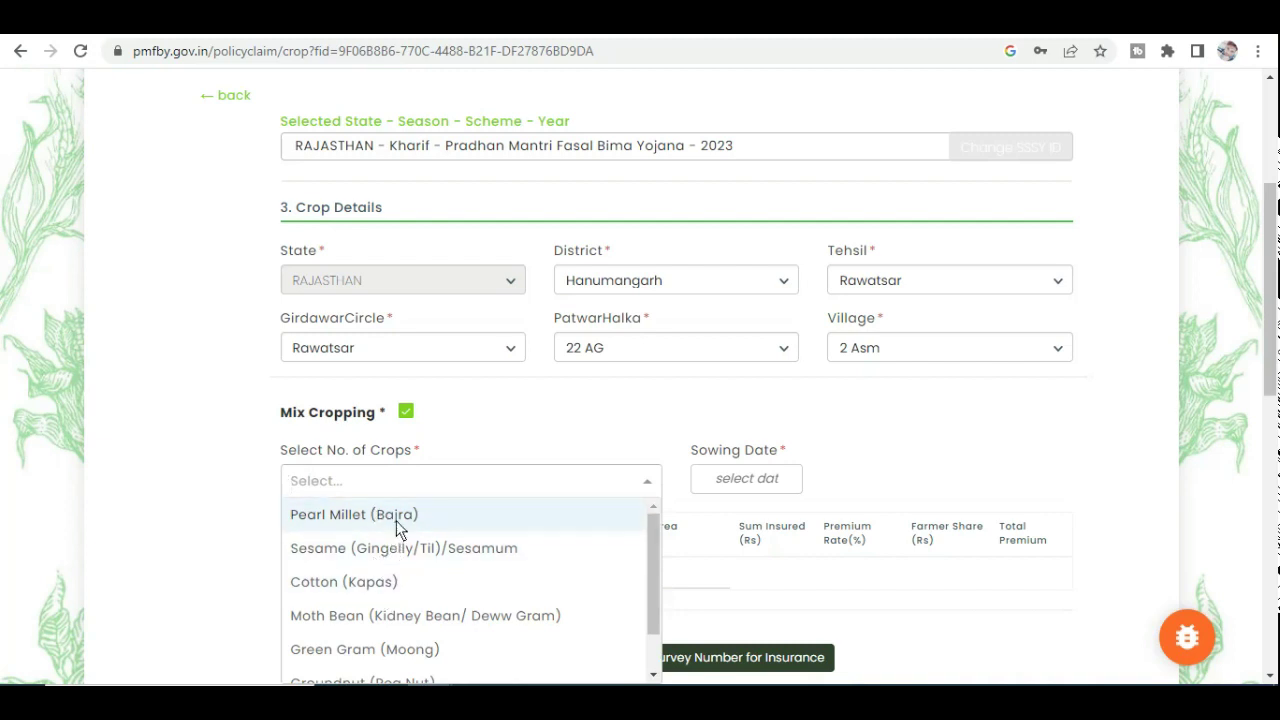
pyautogui.click(397, 516)
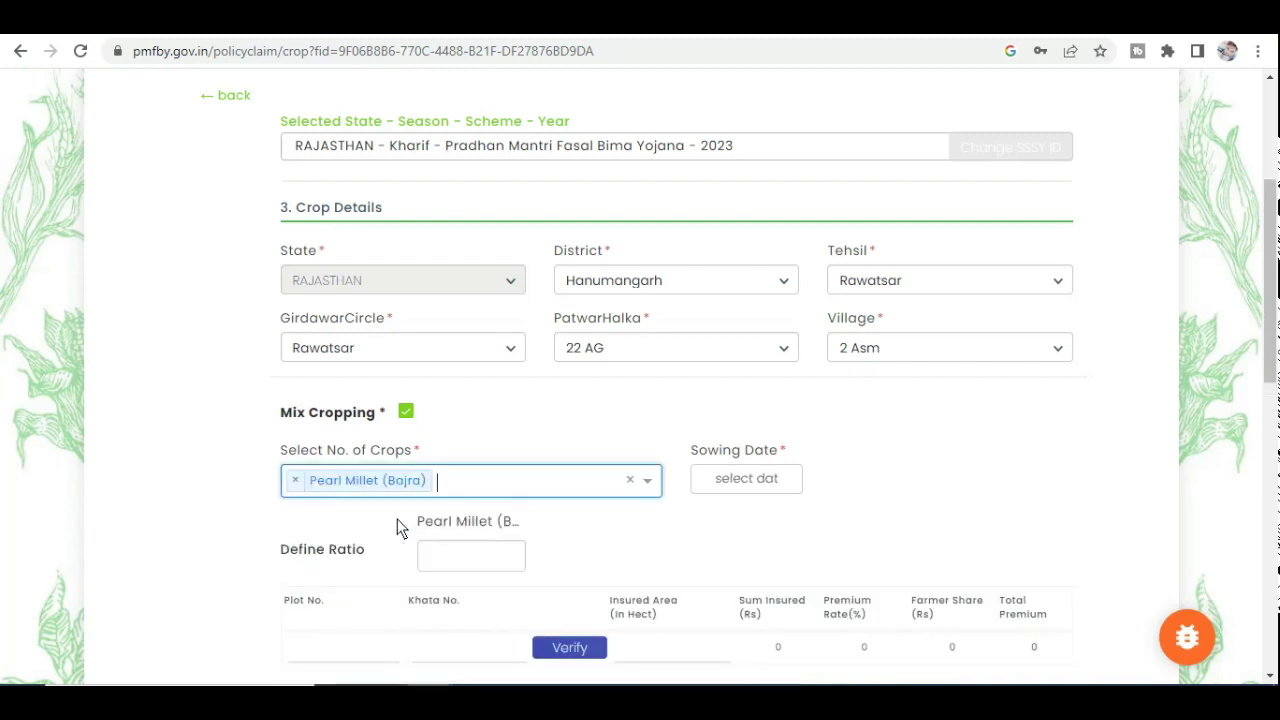
pyautogui.click(505, 481)
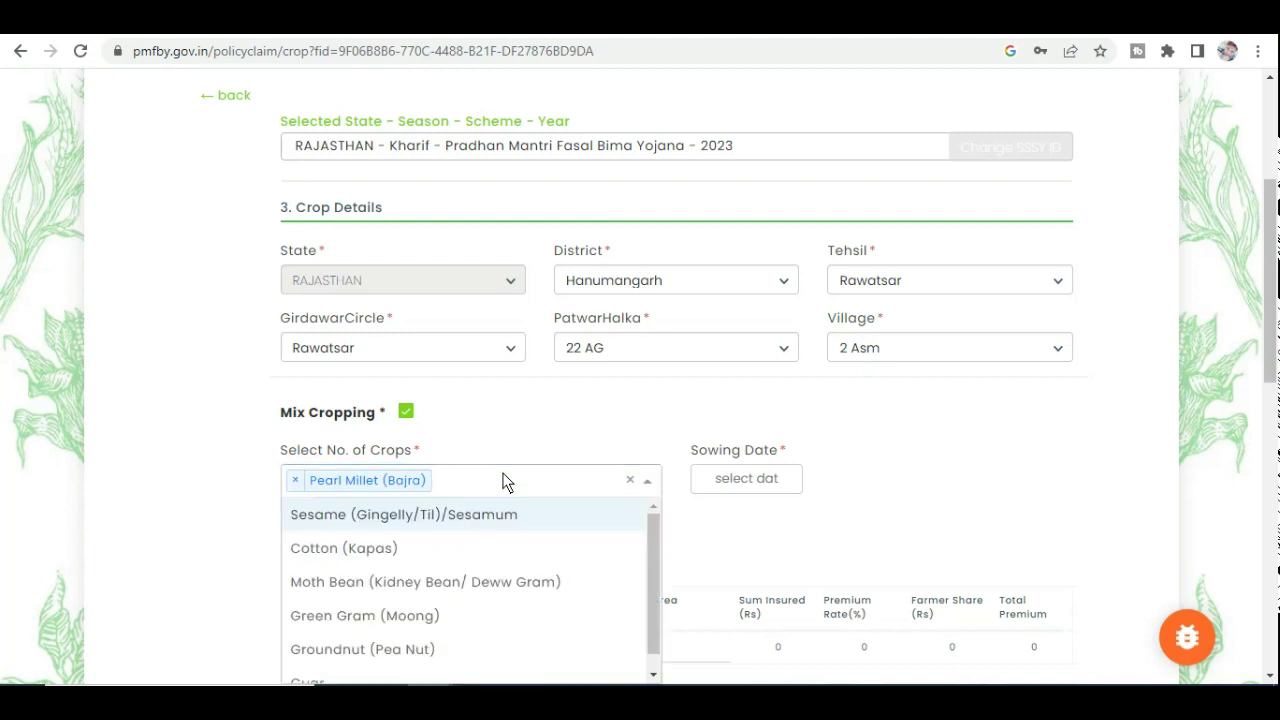
pyautogui.click(447, 552)
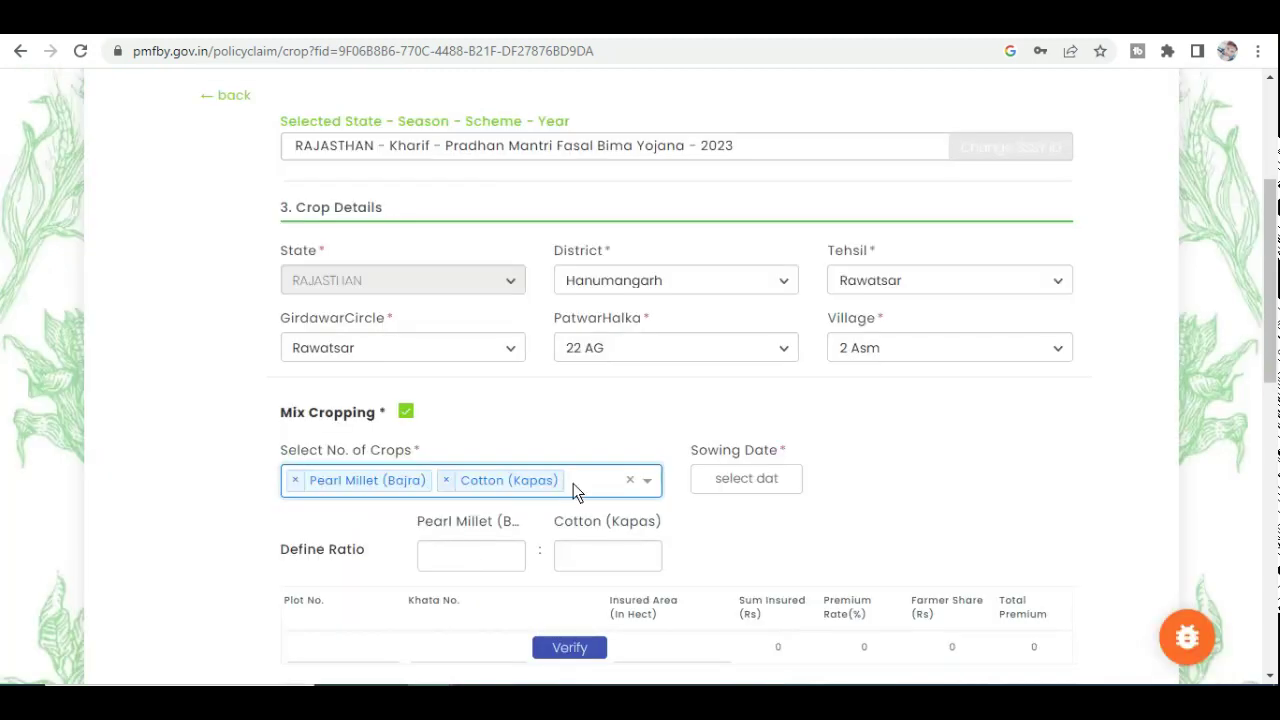
pyautogui.click(573, 483)
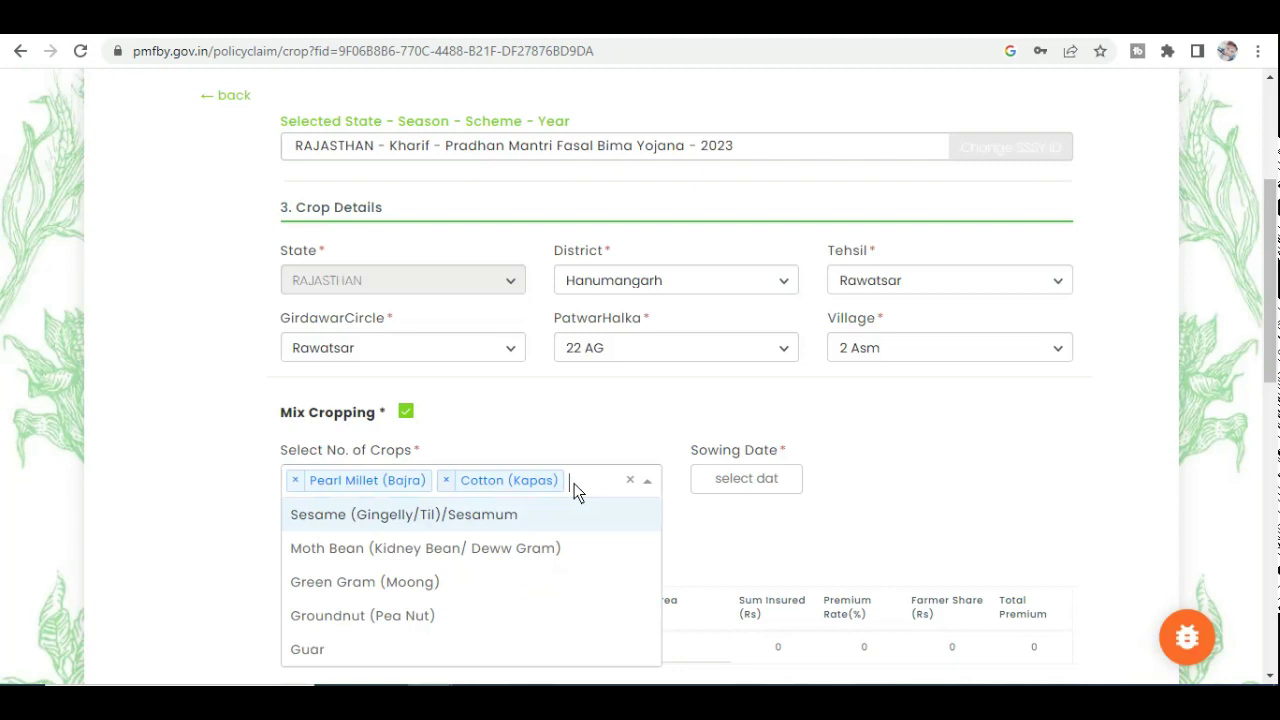
pyautogui.click(519, 587)
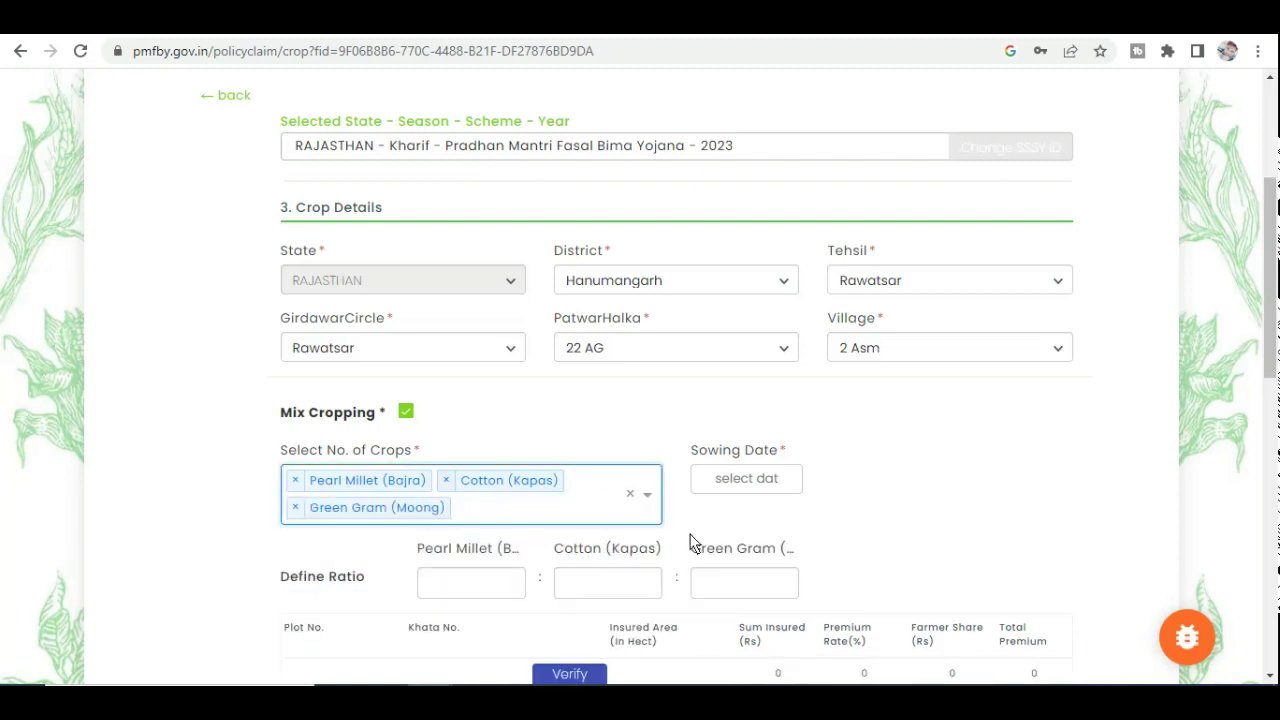
# Set the mixed crops' sowing date to 1 July 2023 and add Groundnut (Pea Nut) to the crop selection.
pyautogui.click(756, 482)
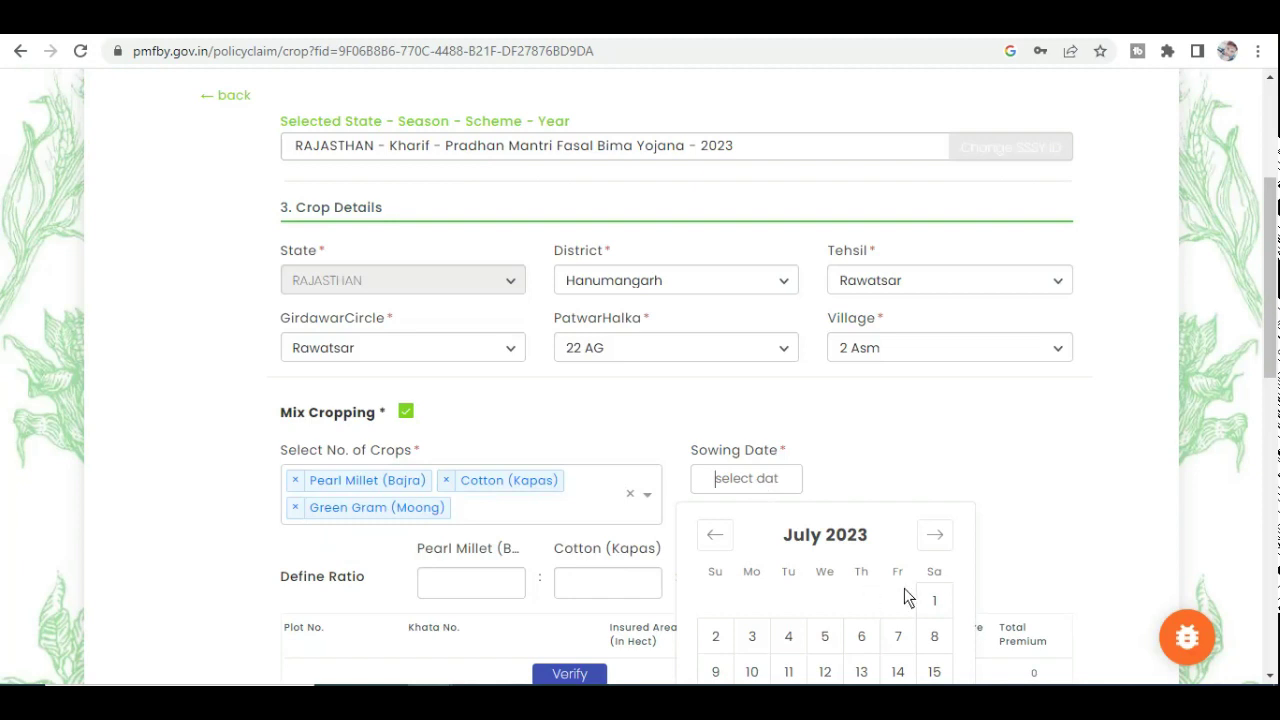
pyautogui.click(935, 601)
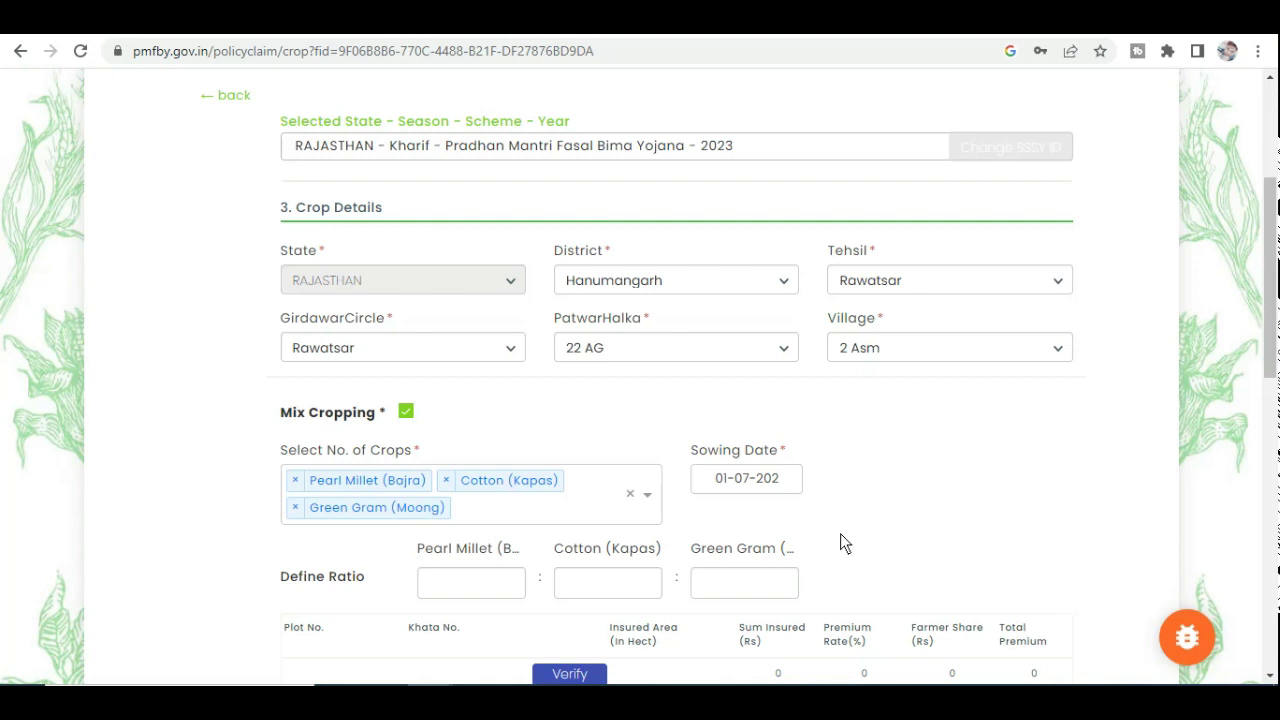
pyautogui.click(464, 597)
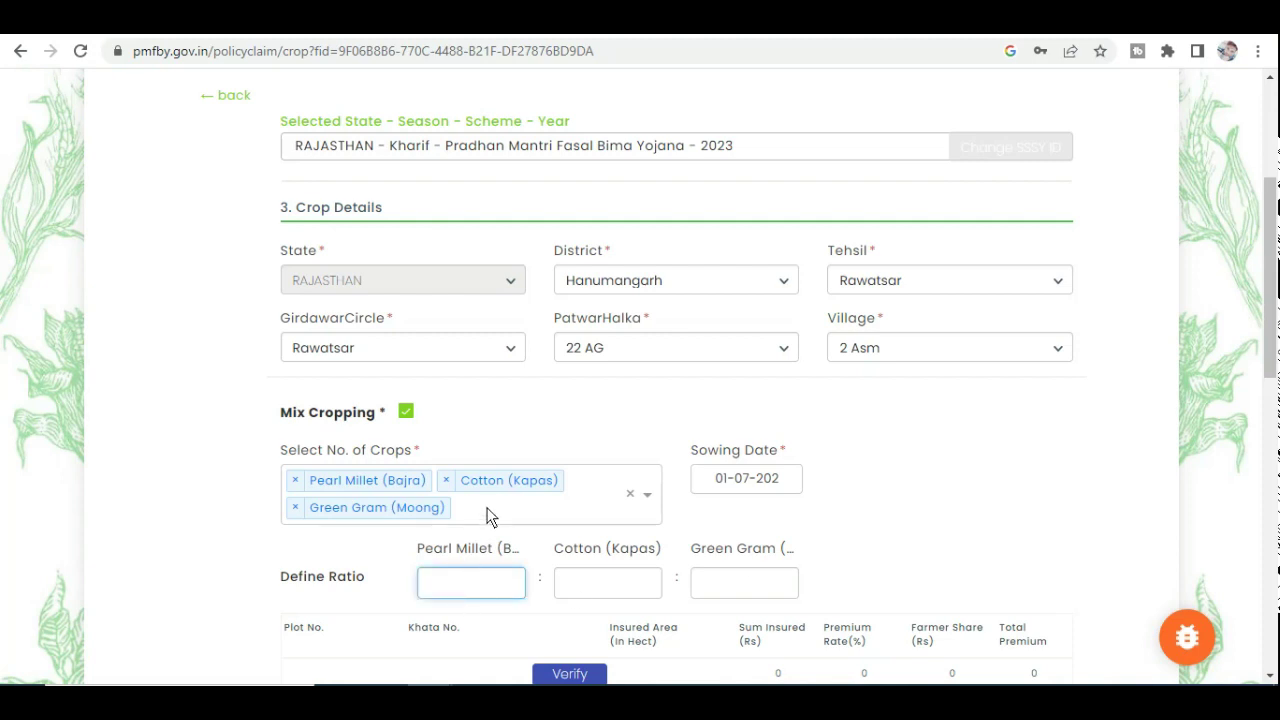
pyautogui.click(489, 514)
pyautogui.click(456, 609)
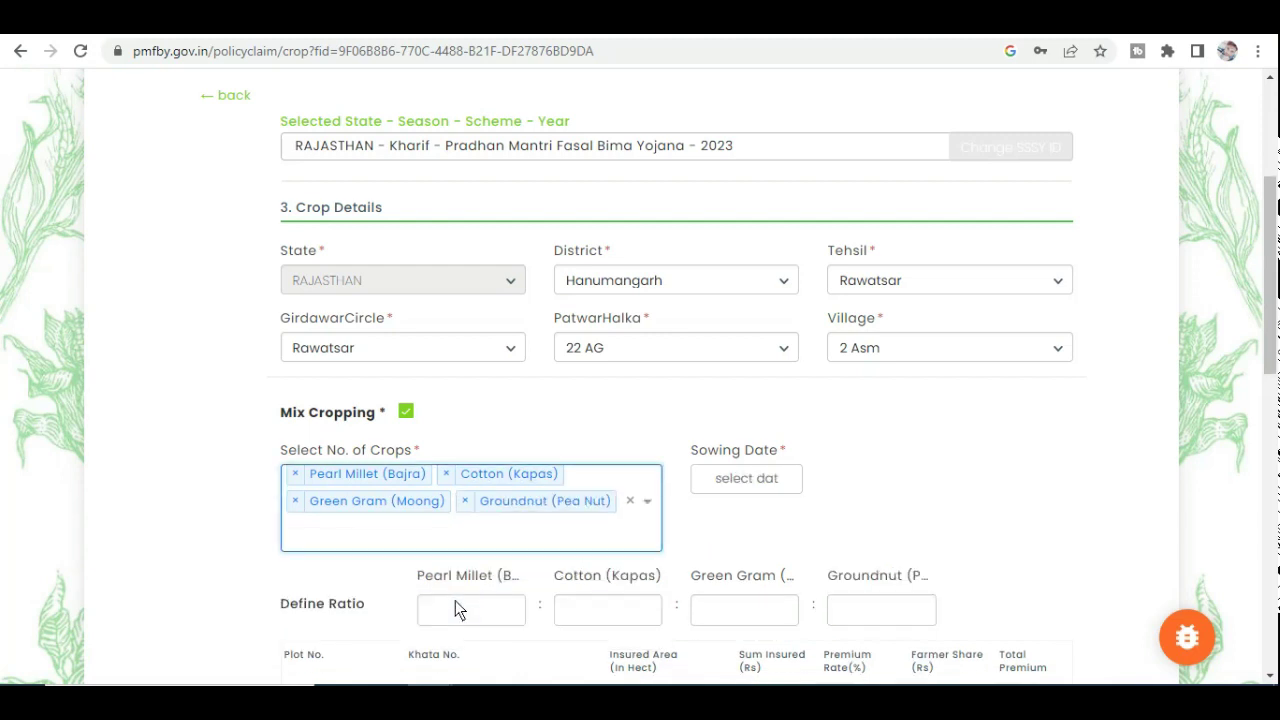
# Define the mix ratio as 25 each for Pearl Millet, Cotton, Green Gram and Groundnut.
pyautogui.click(455, 612)
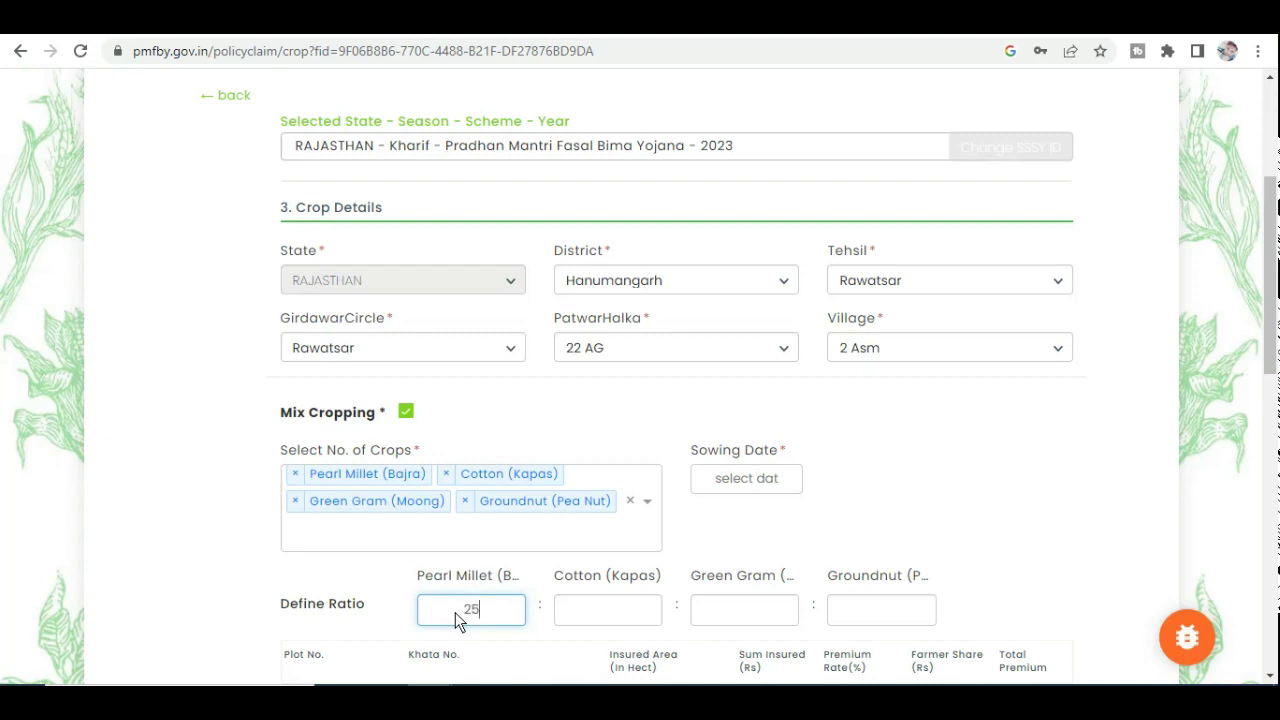
pyautogui.click(613, 611)
pyautogui.write('25')
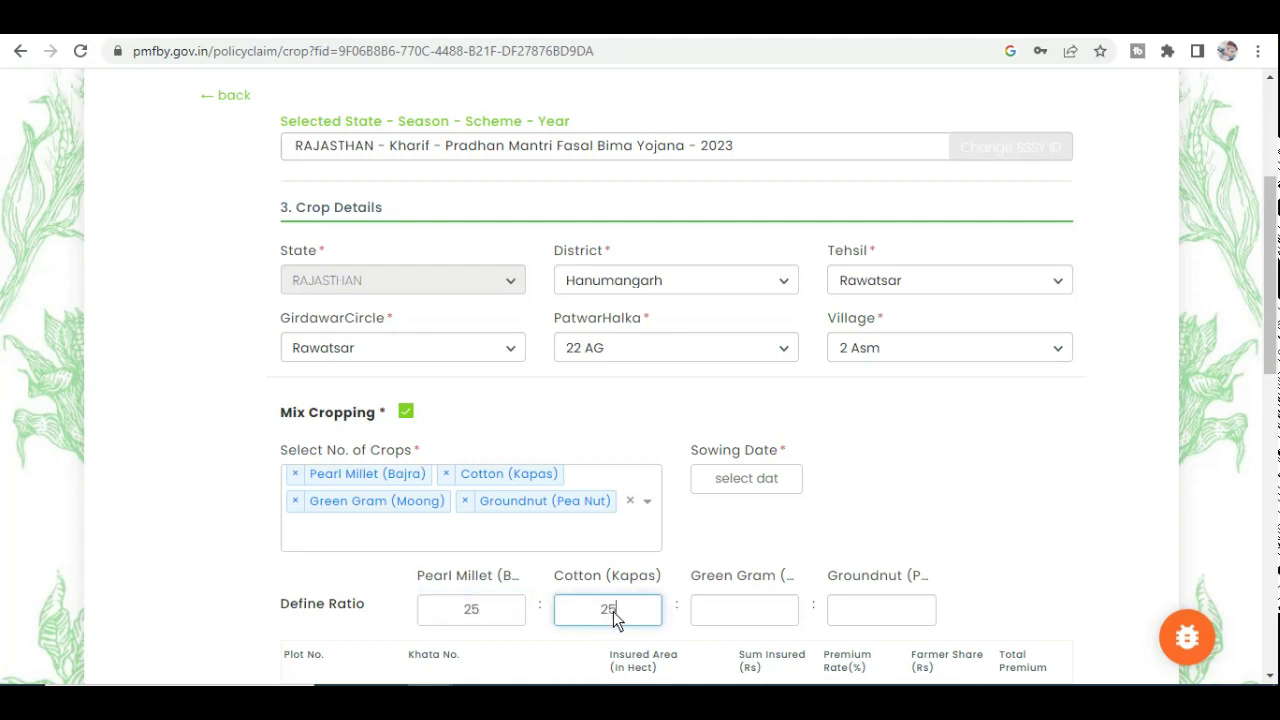
pyautogui.click(711, 608)
pyautogui.write('25')
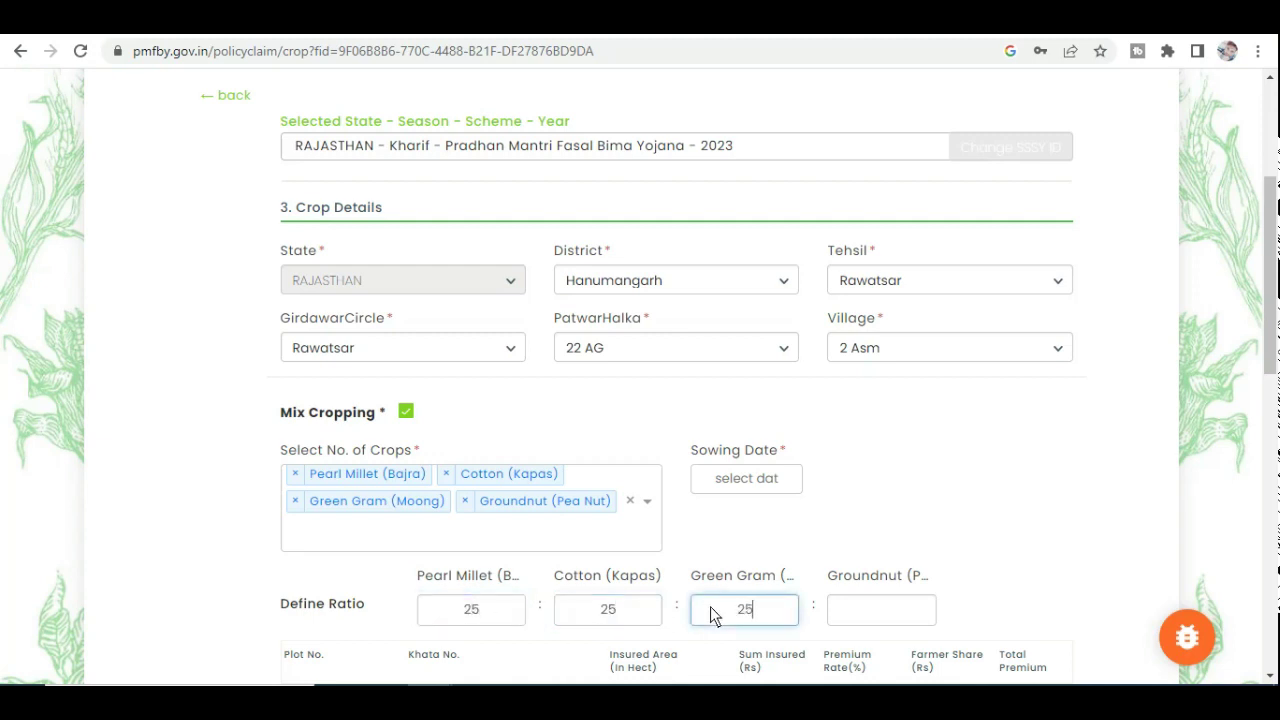
pyautogui.click(858, 612)
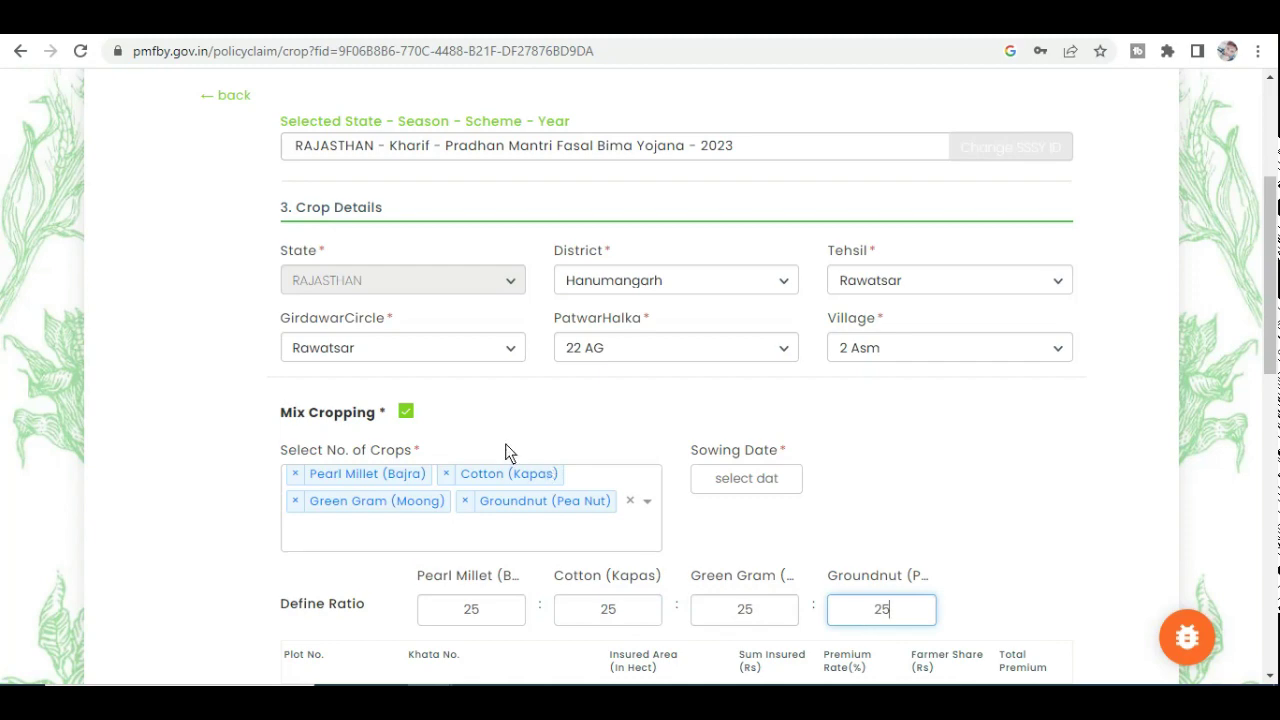
# Turn off mix cropping and choose Cotton (Kapas) as the single crop.
pyautogui.click(406, 411)
pyautogui.click(341, 513)
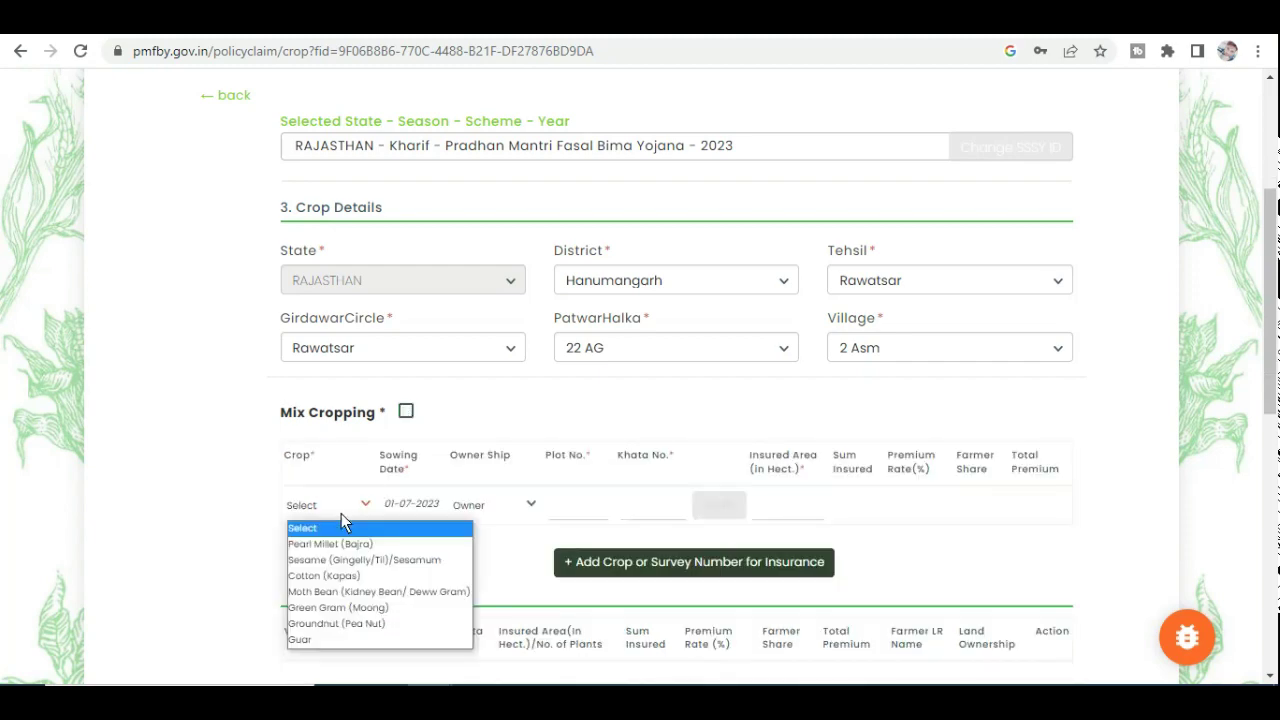
pyautogui.click(343, 576)
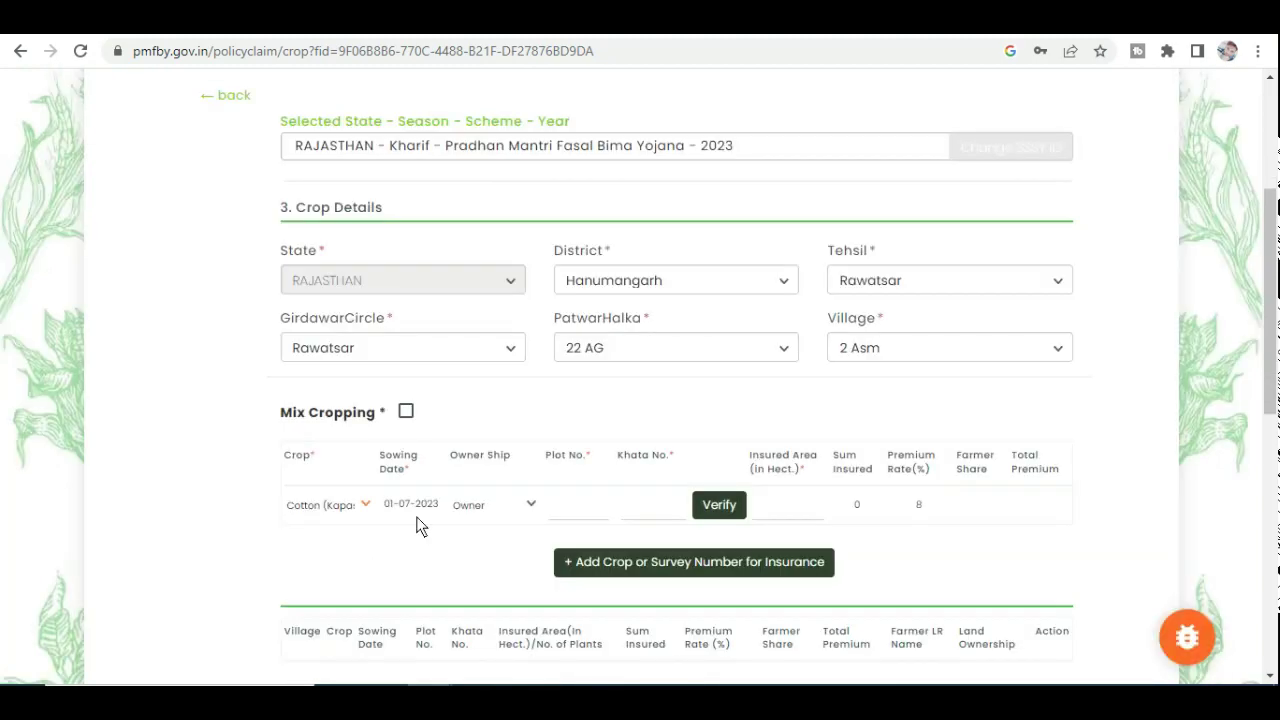
# Set the cotton crop's sowing date to 1 June 2023.
pyautogui.click(431, 503)
pyautogui.click(312, 538)
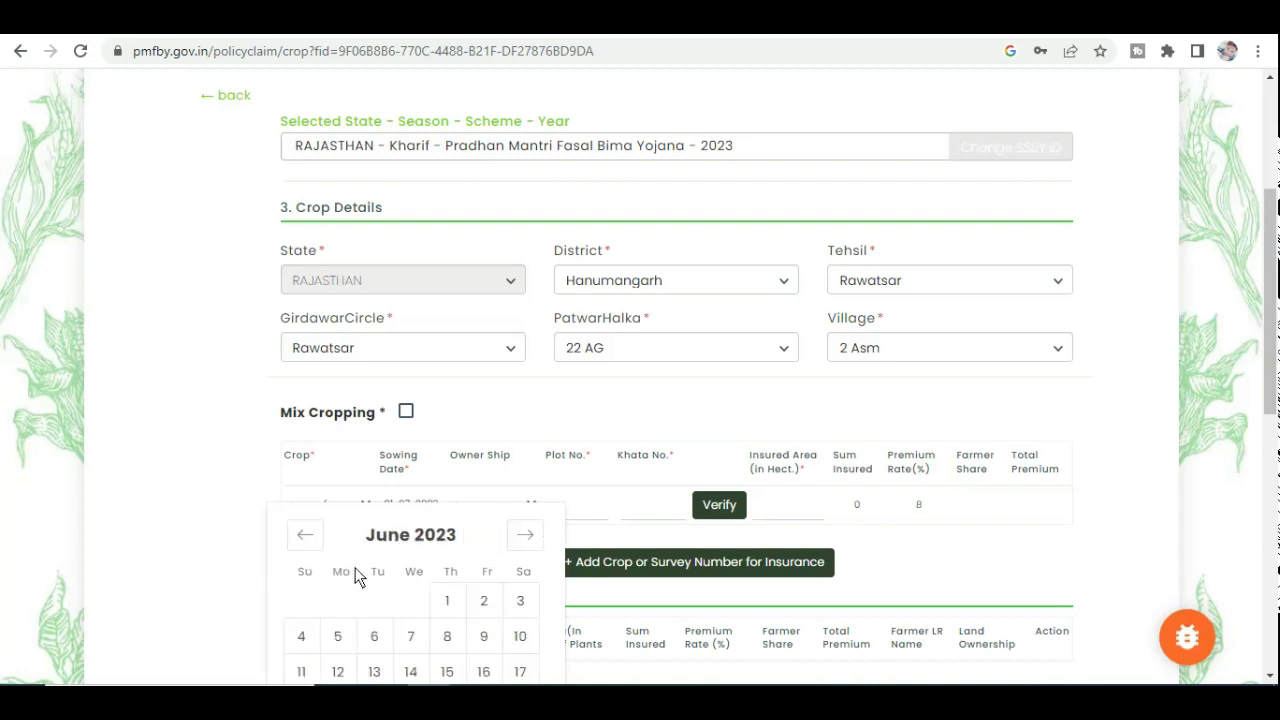
pyautogui.click(450, 601)
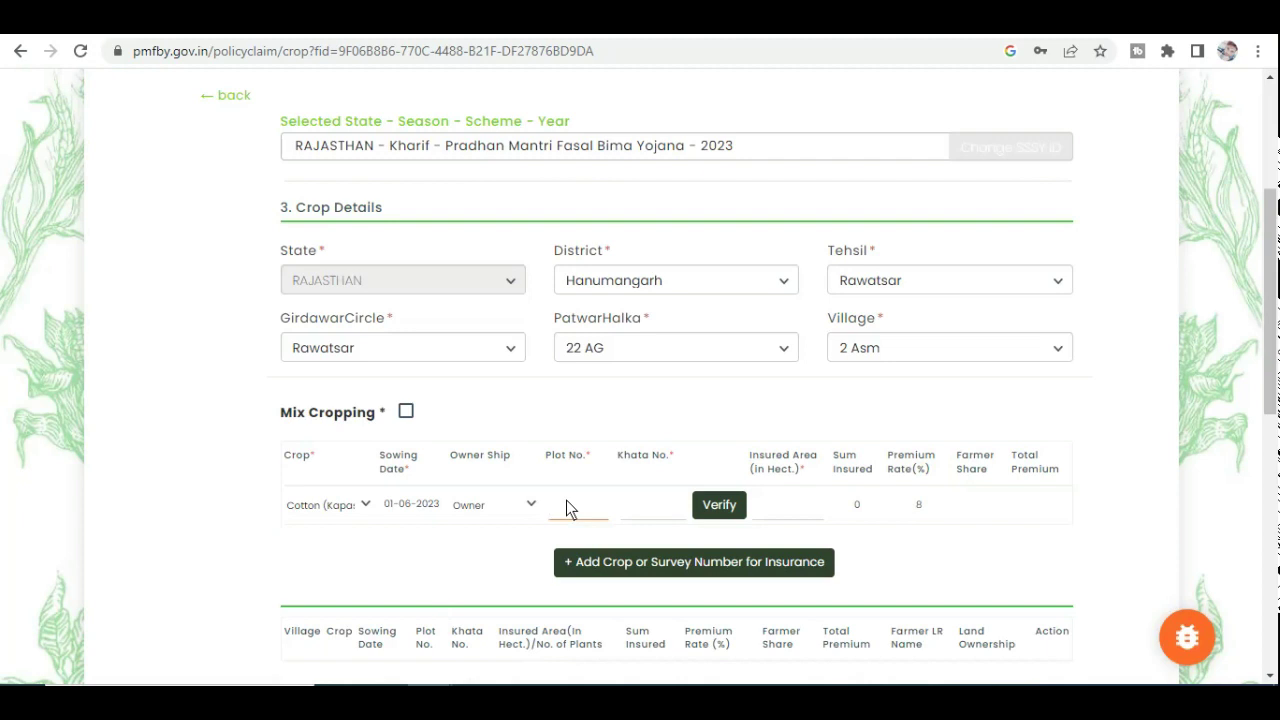
# Enter plot number 53 and khata number 53 for the cotton crop and submit the land record for verification.
pyautogui.write('53')
pyautogui.click(656, 507)
pyautogui.write('53')
pyautogui.click(734, 505)
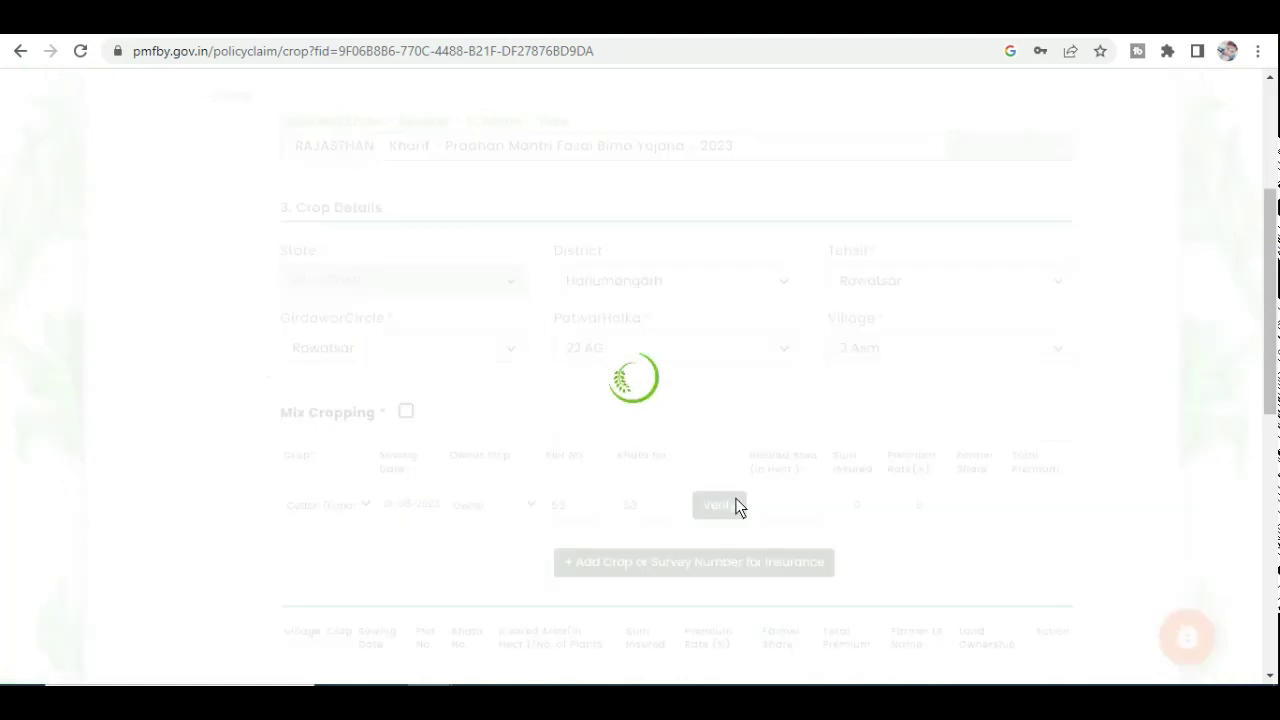
# Review the application document requirements for the passbook, land records, sowing certificate and tenant certificate, and the attached documents area.
pyautogui.scroll(-3, 1272, 370)
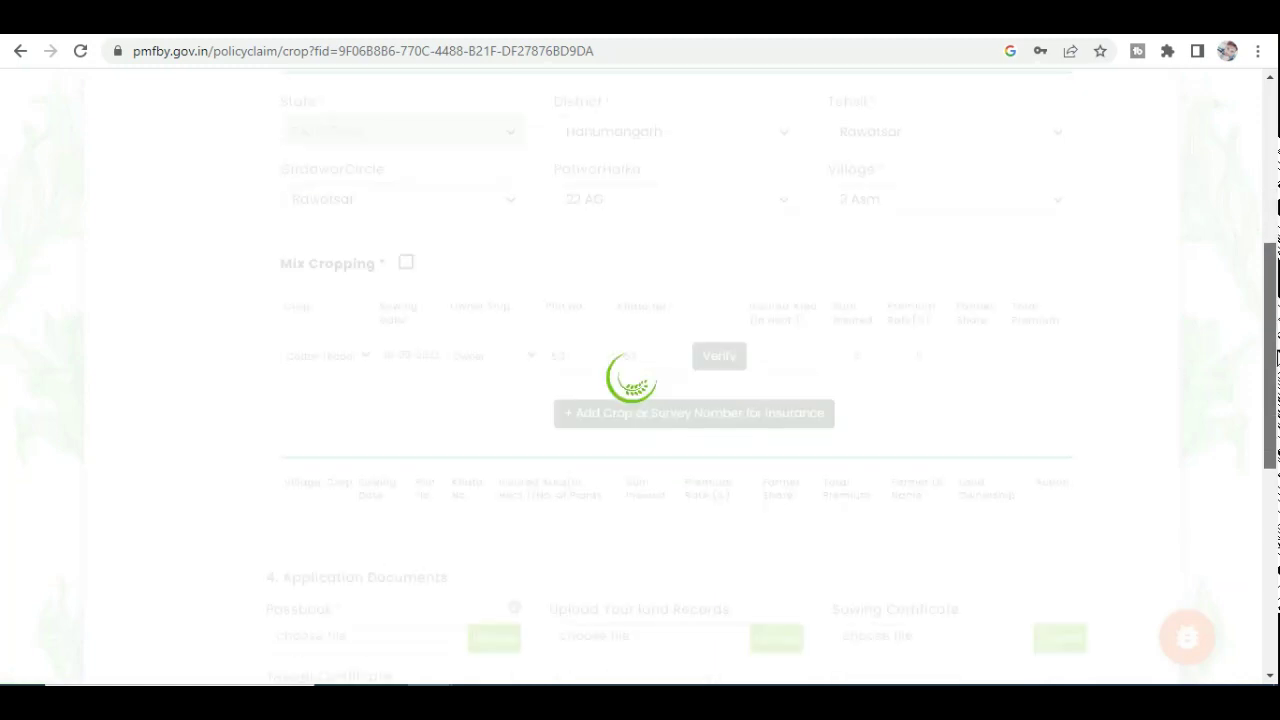
pyautogui.scroll(-2, 1274, 368)
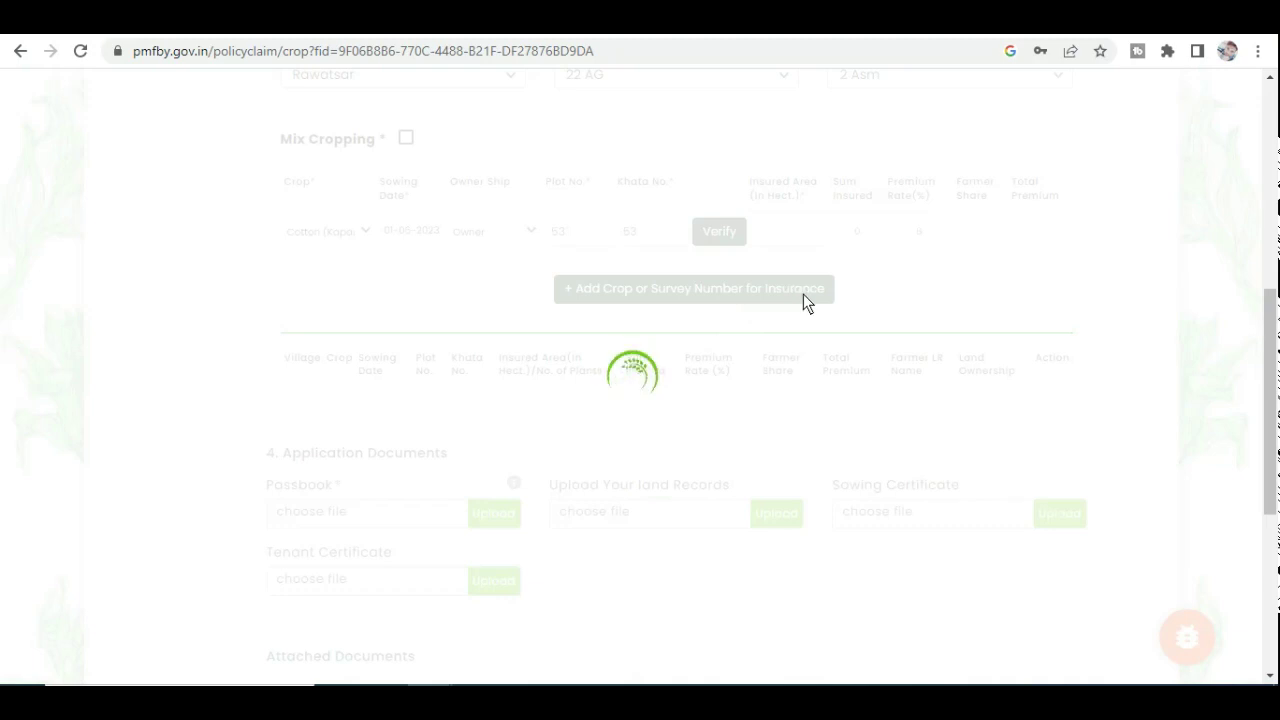
pyautogui.scroll(-1, 1270, 400)
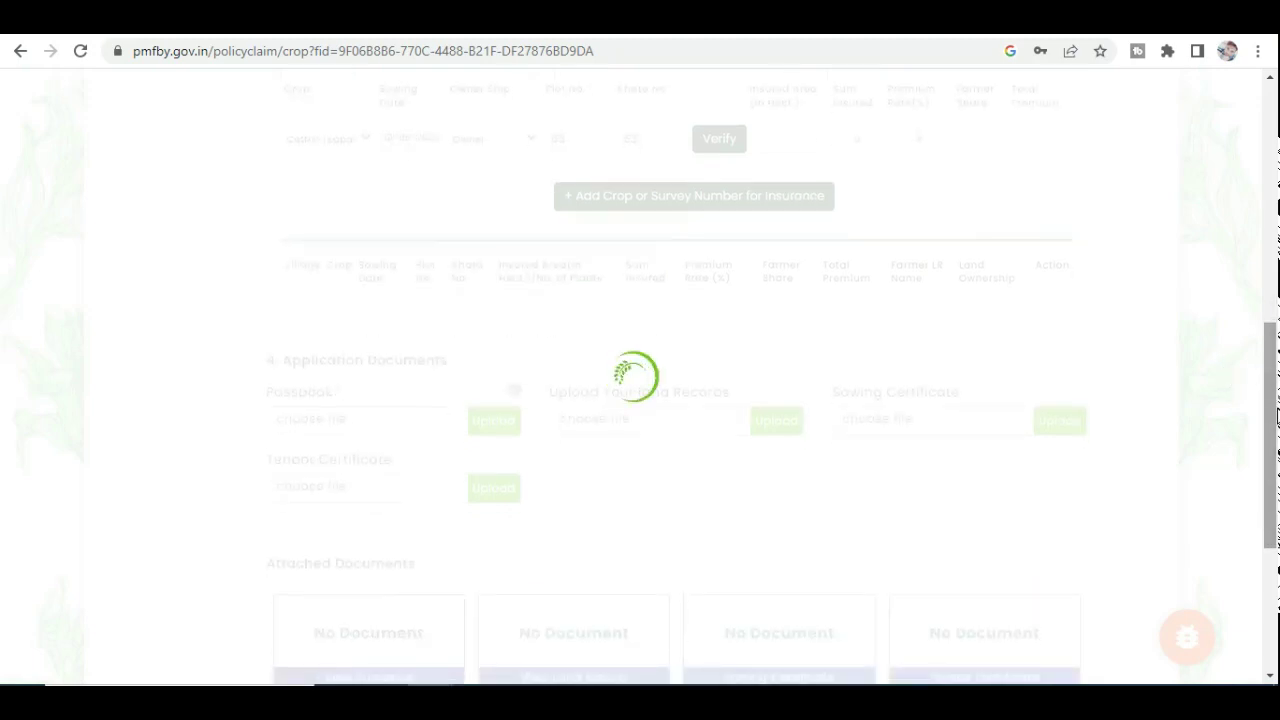
pyautogui.scroll(-1, 640, 385)
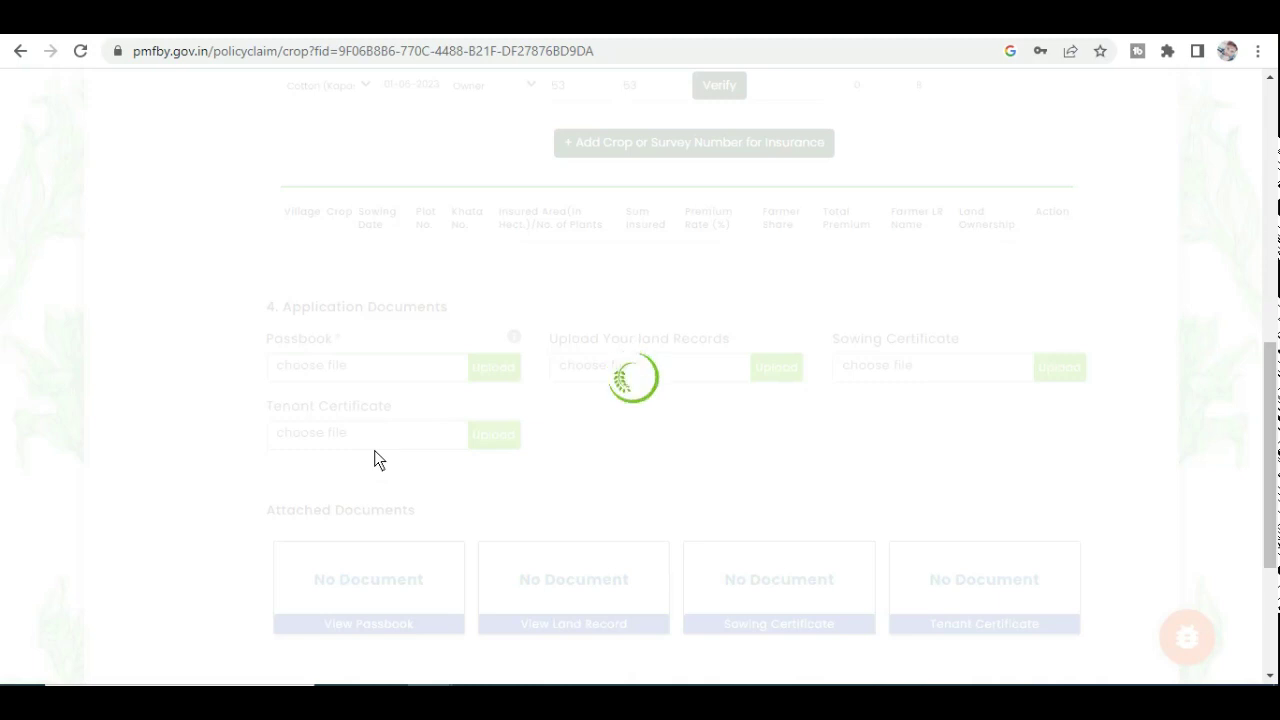
pyautogui.scroll(-2, 971, 363)
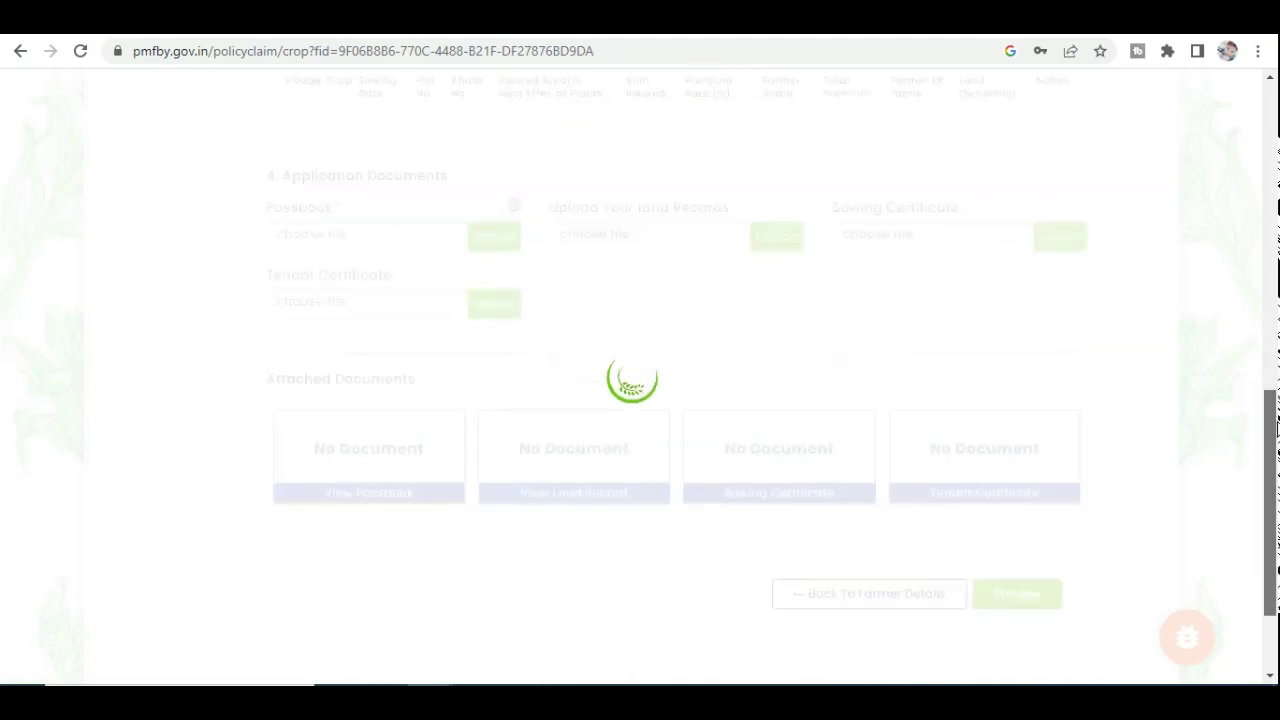